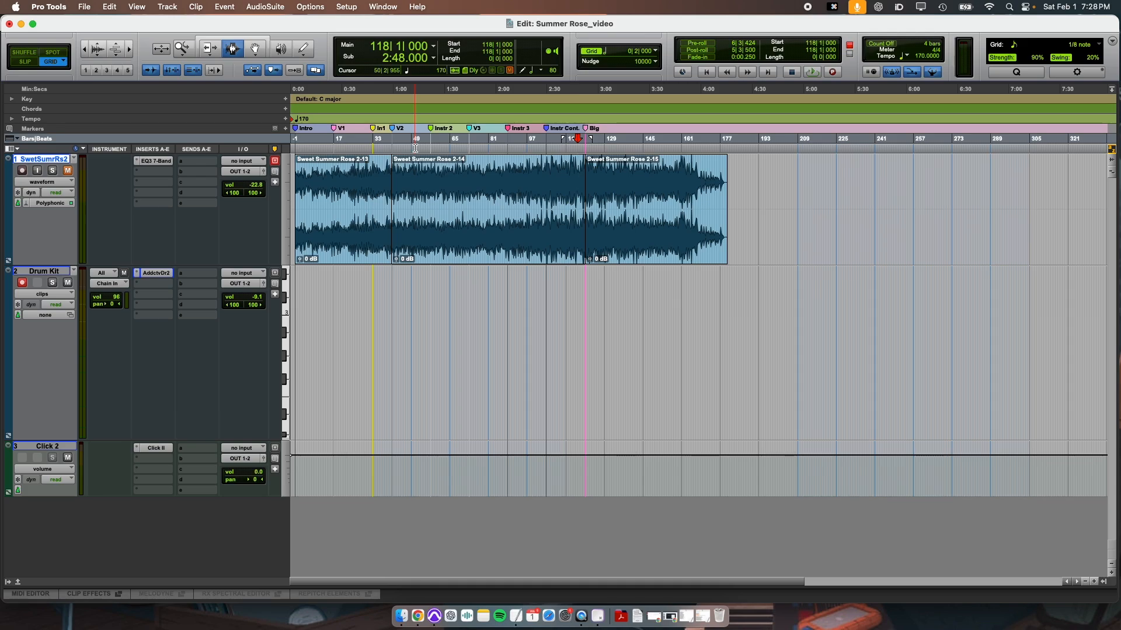
Open the Memory Locations window to list the session's markers.
key(t)
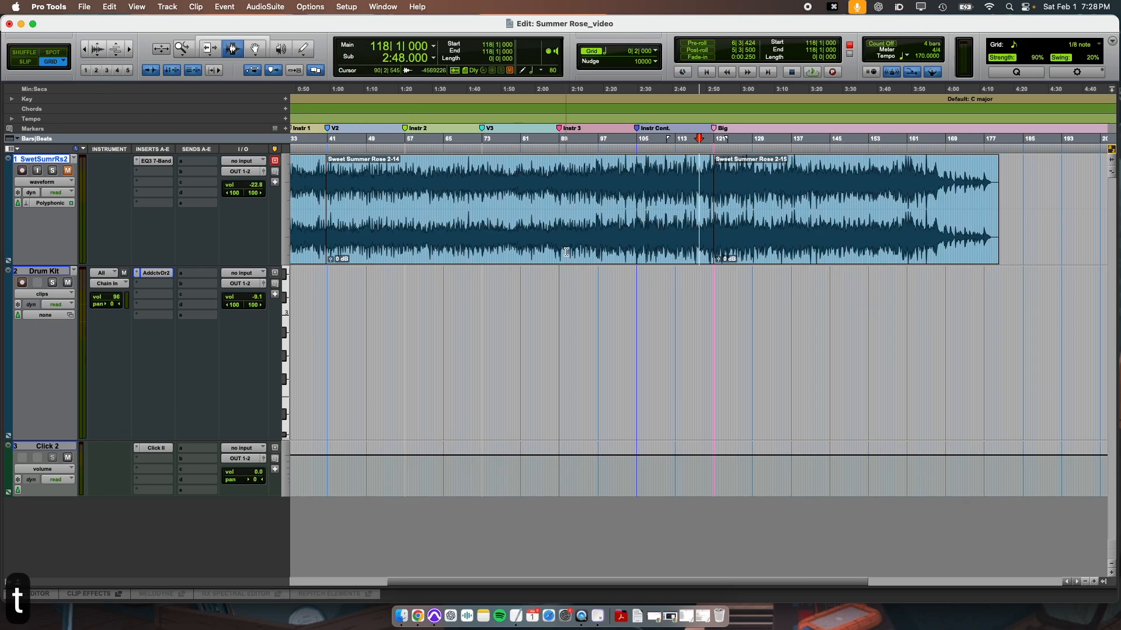
scroll(399, 153, left, 5)
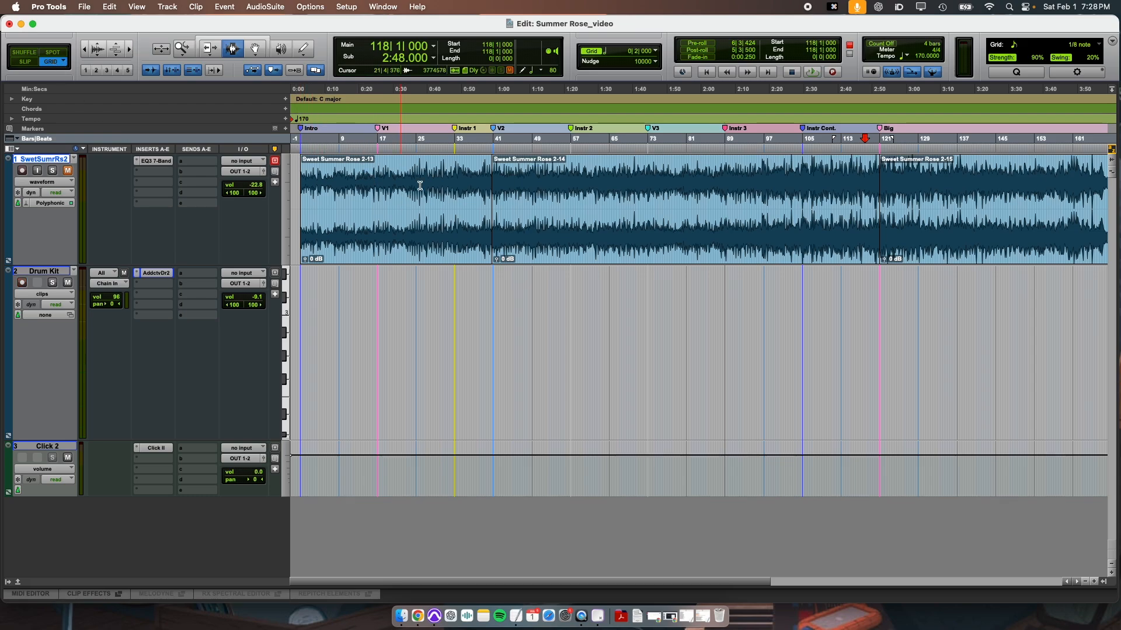
key(r)
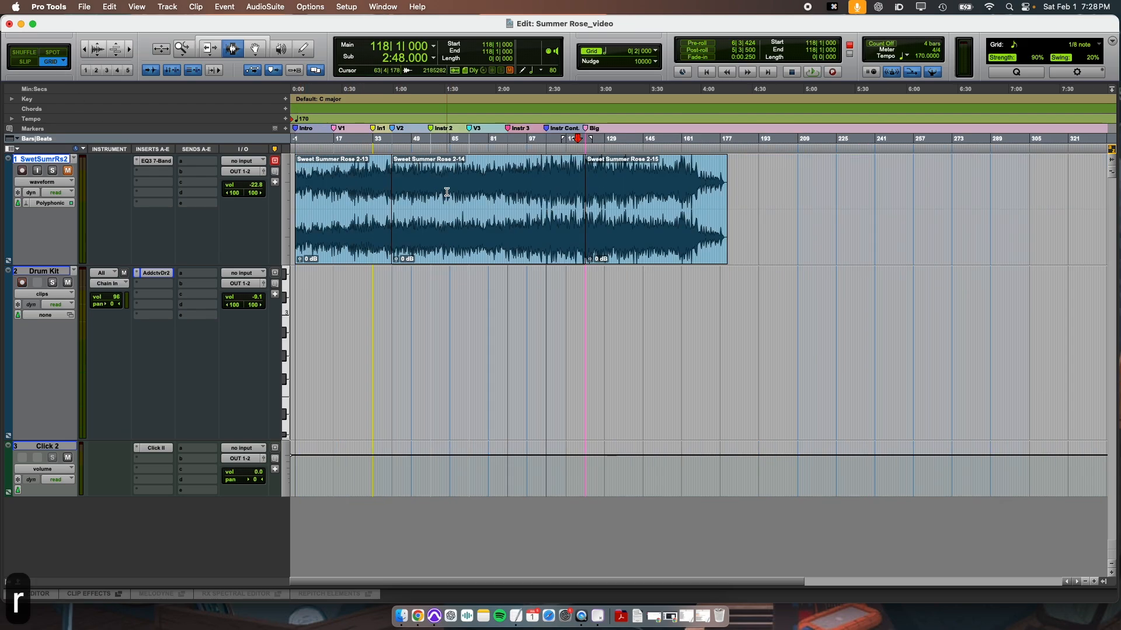
click(382, 6)
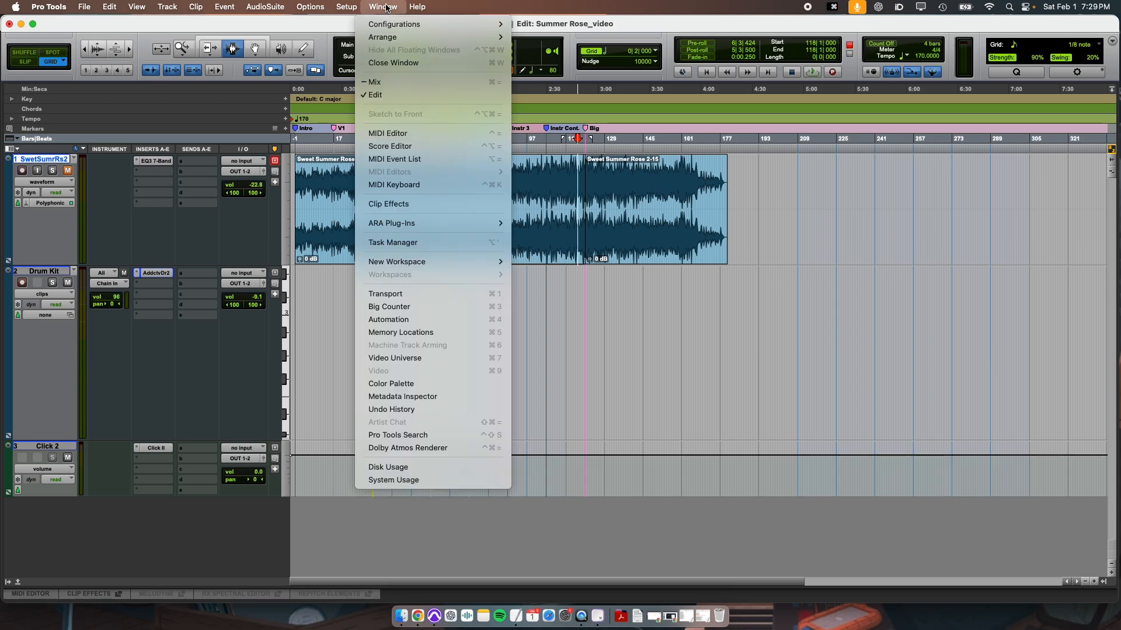
click(393, 336)
key(super+5)
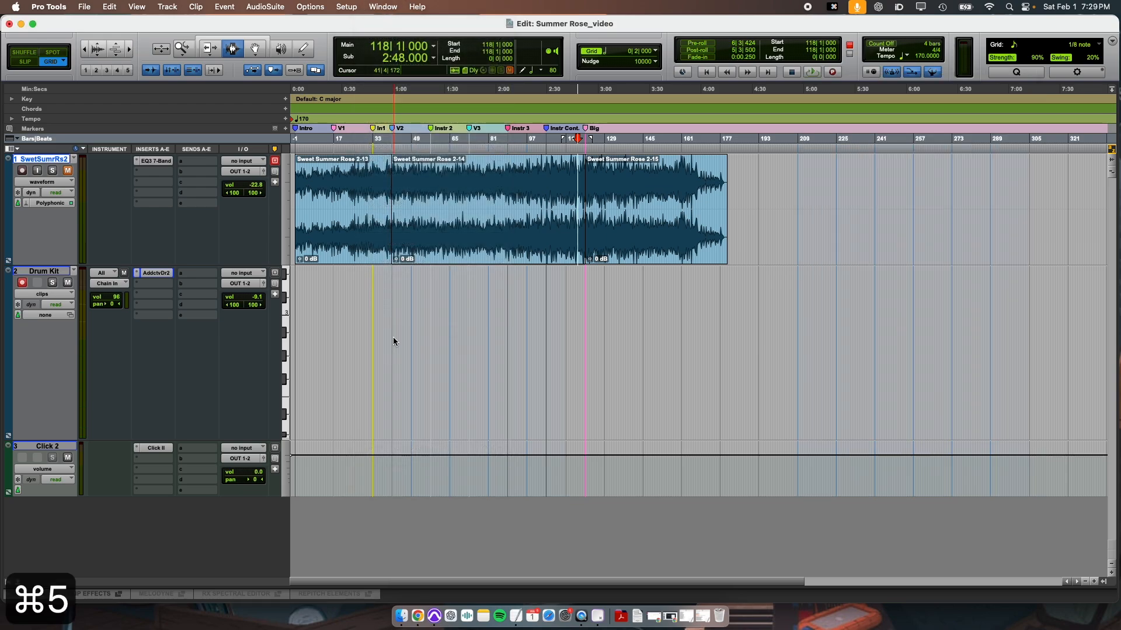
key(super+5)
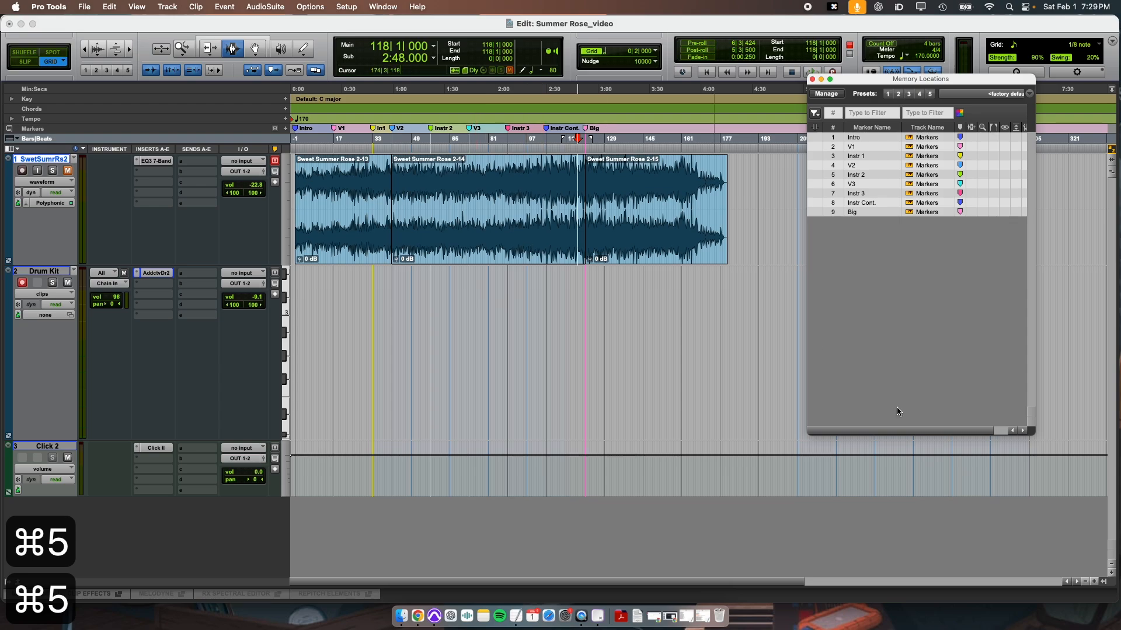
Jump through the Intro, V1, Instr 1, V2, Instr 2, V3 and Instr 3 markers in order from the Memory Locations list.
click(860, 138)
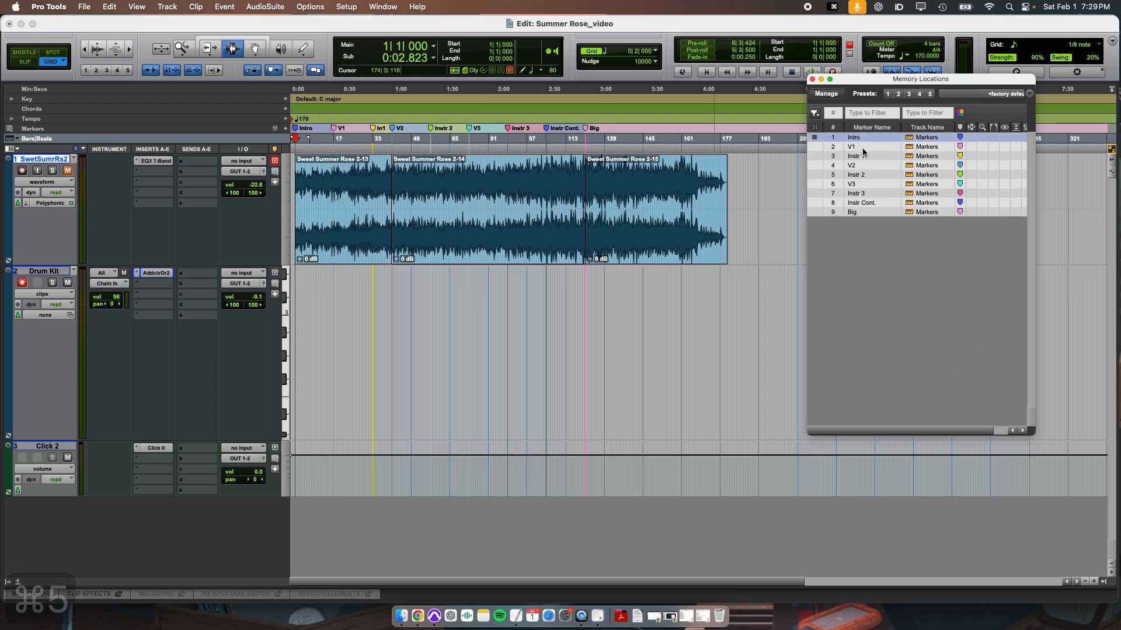
click(862, 147)
click(863, 156)
click(863, 168)
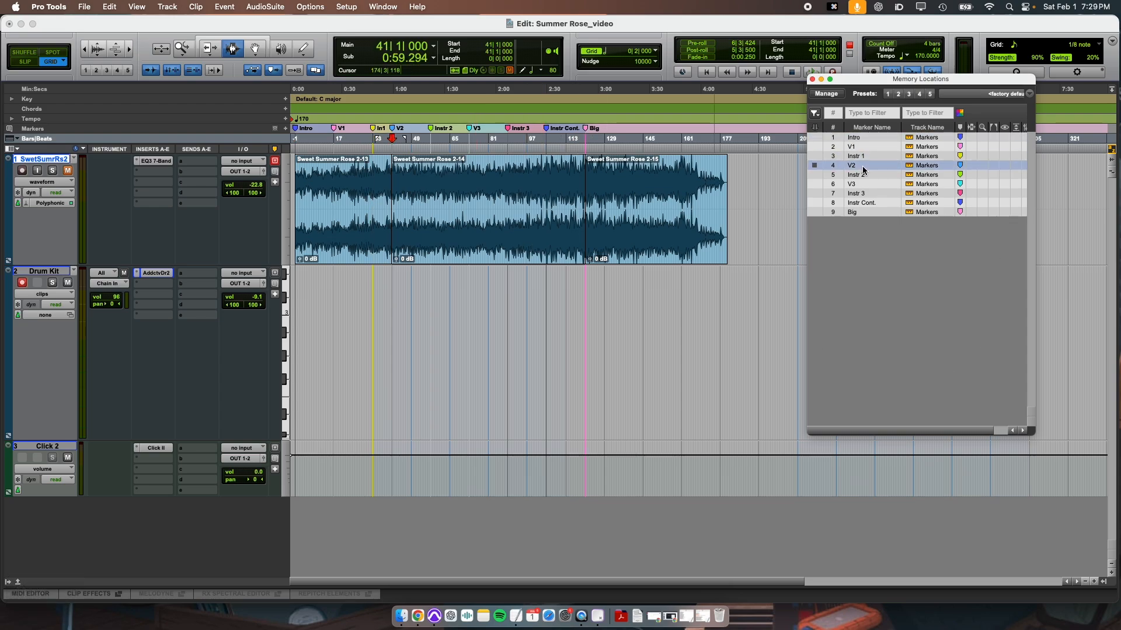
click(863, 176)
click(864, 184)
click(864, 194)
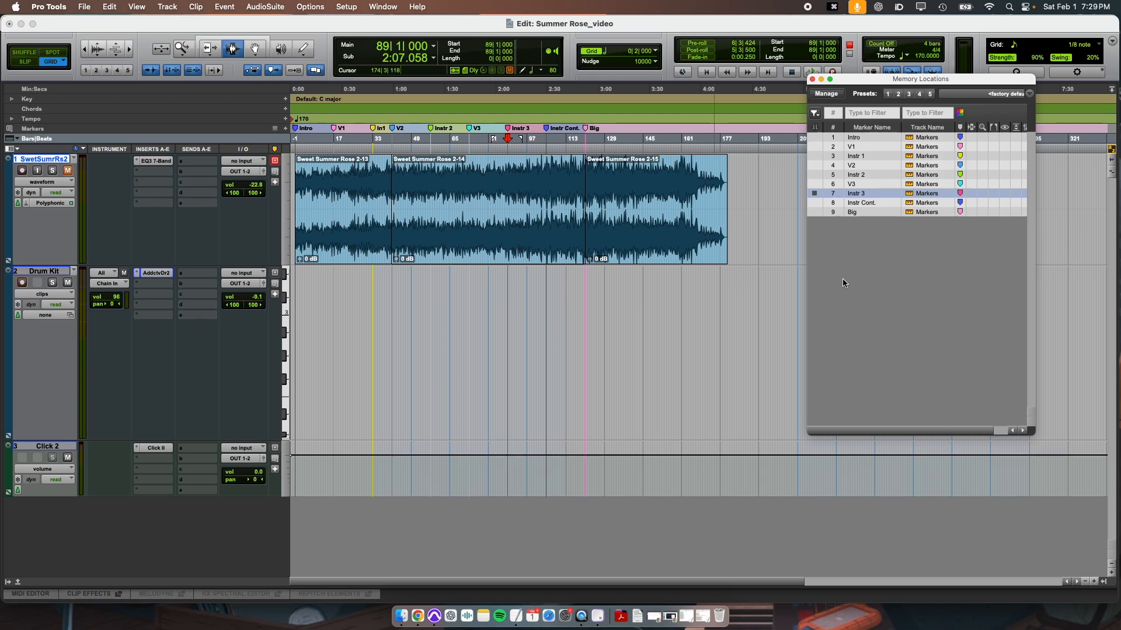
Recall memory location 2 (V1), followed by memory location 8 (Instr Cont.), by marker number.
key(KP_Decimal)
key(KP_2)
key(KP_Decimal)
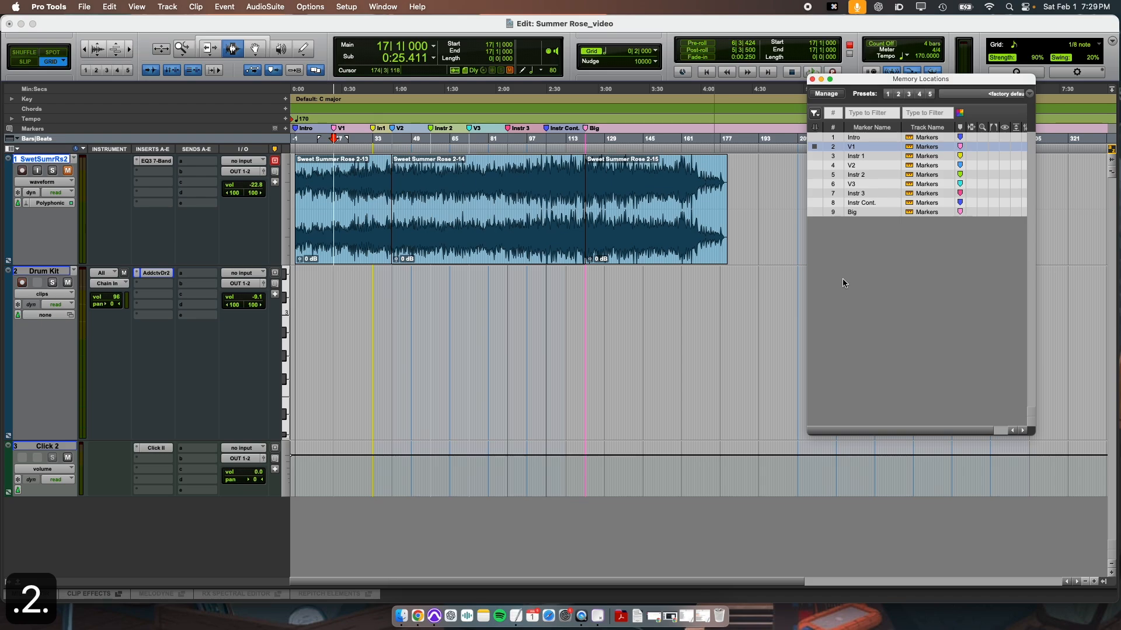
key(KP_Decimal)
key(KP_8)
key(KP_Decimal)
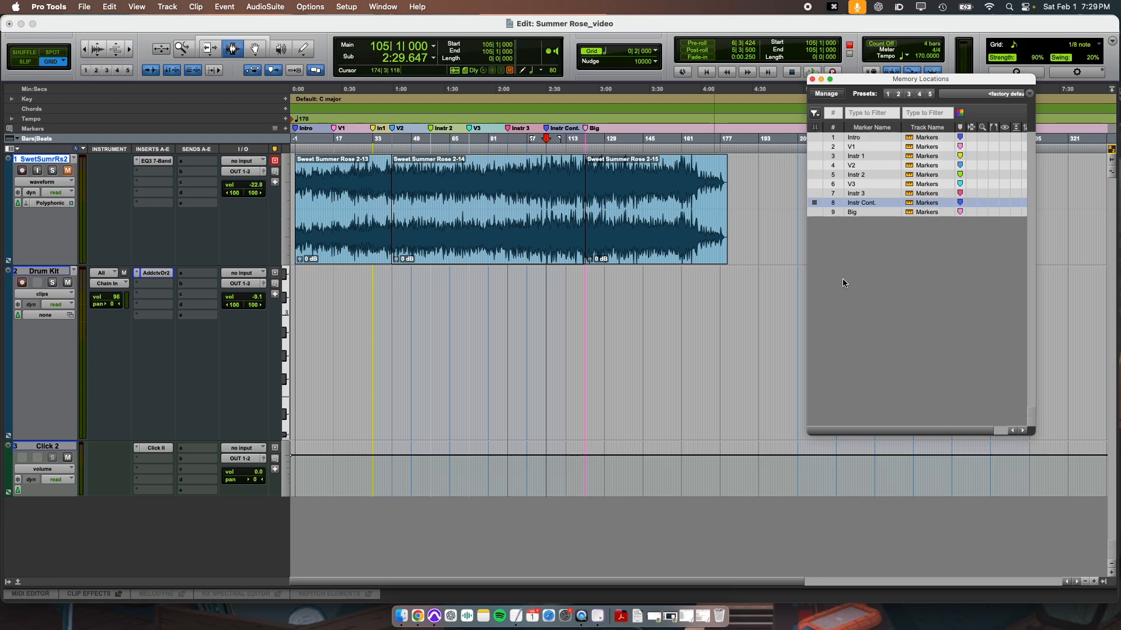
Switch to the Mix window to view the track channels, and return to the Edit window.
key(super+equal)
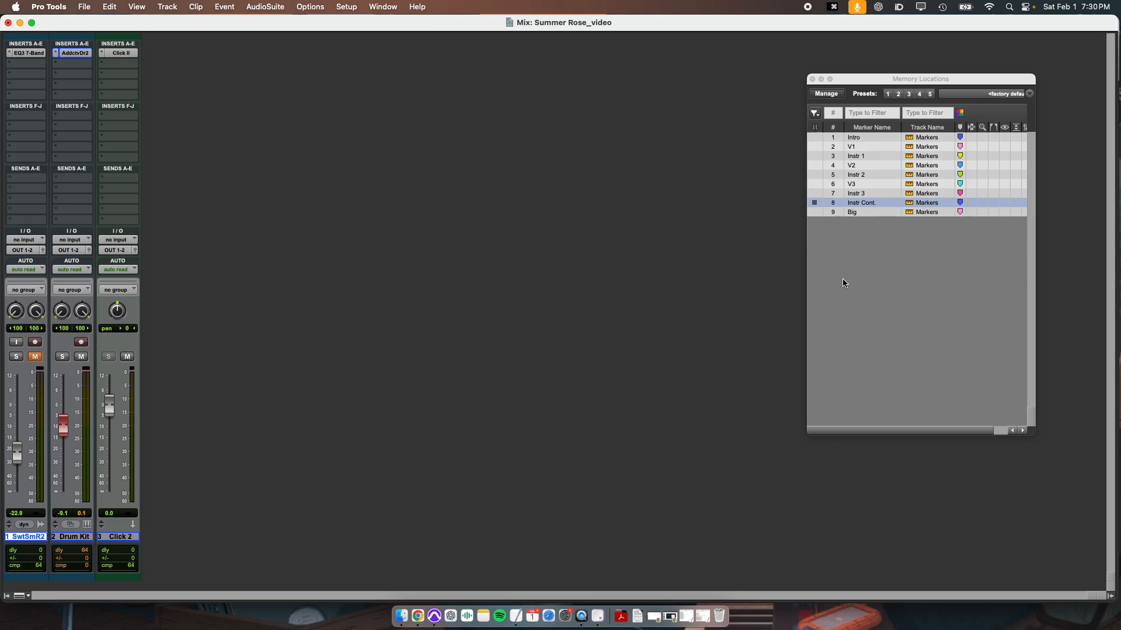
key(super+equal)
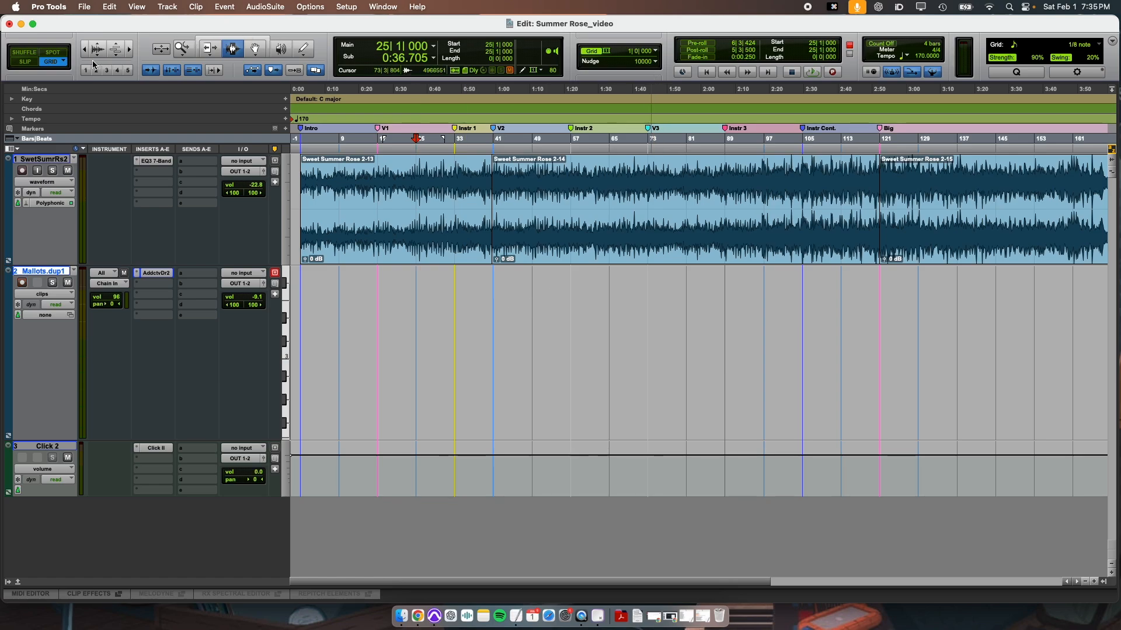
Set the grid value to 1 bar and place the playback cursor at bar 25 on the Mallots.dup1 track.
click(610, 53)
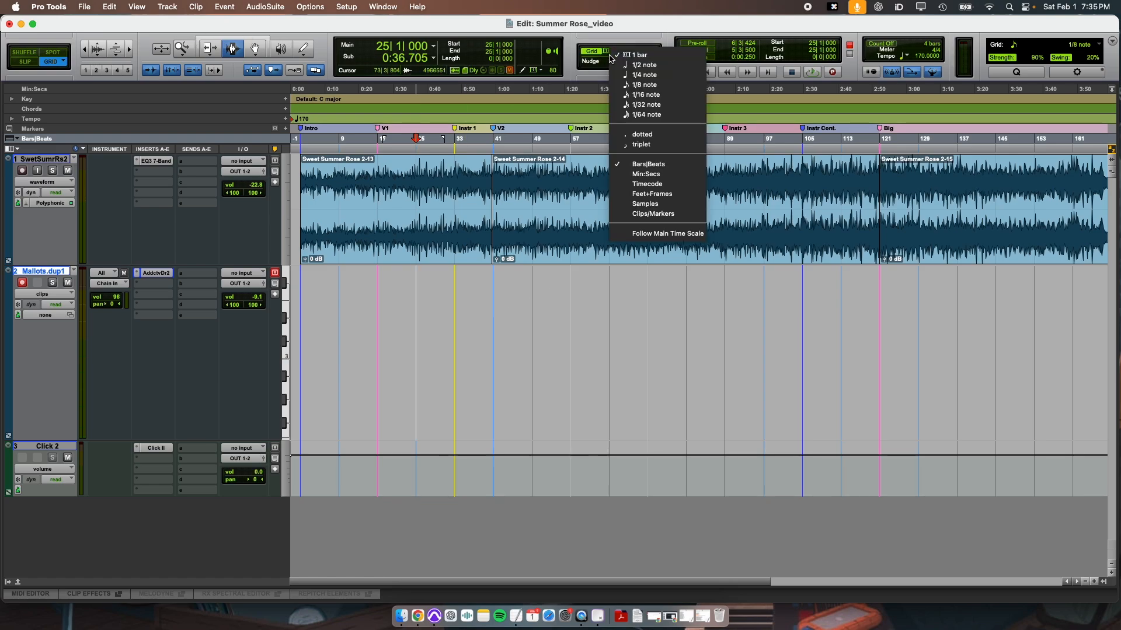
click(659, 55)
click(499, 308)
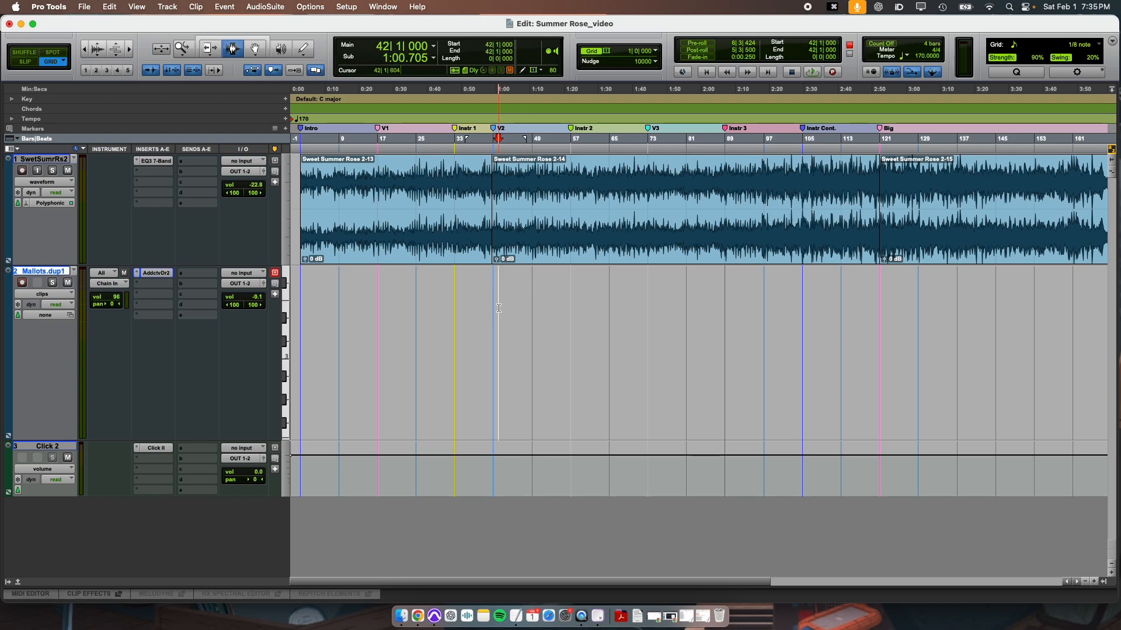
click(407, 311)
click(377, 313)
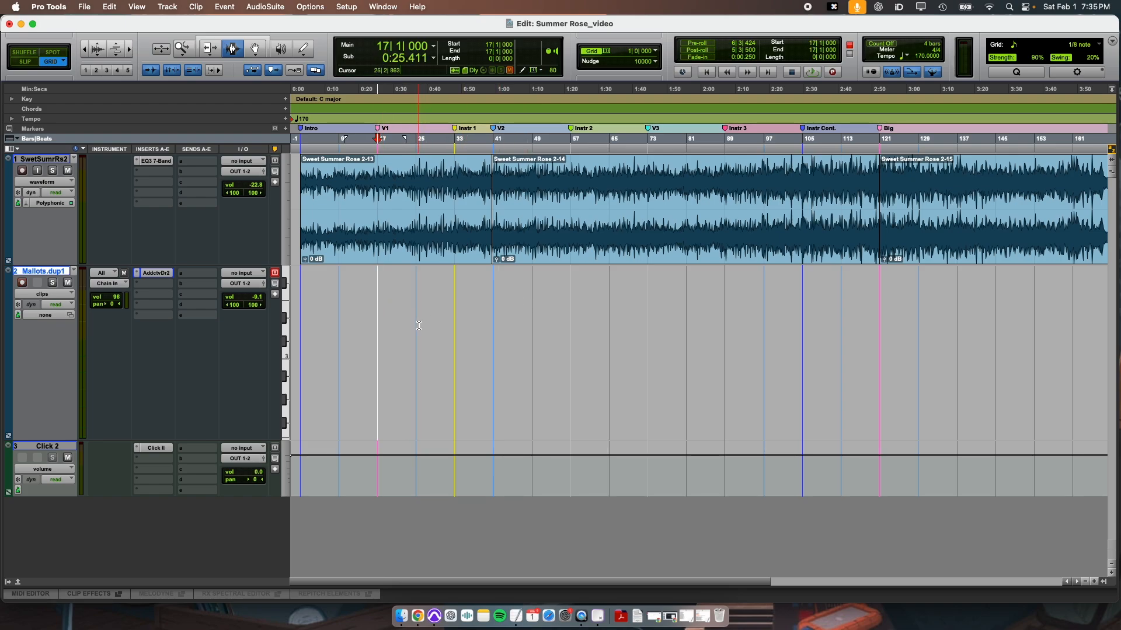
click(419, 325)
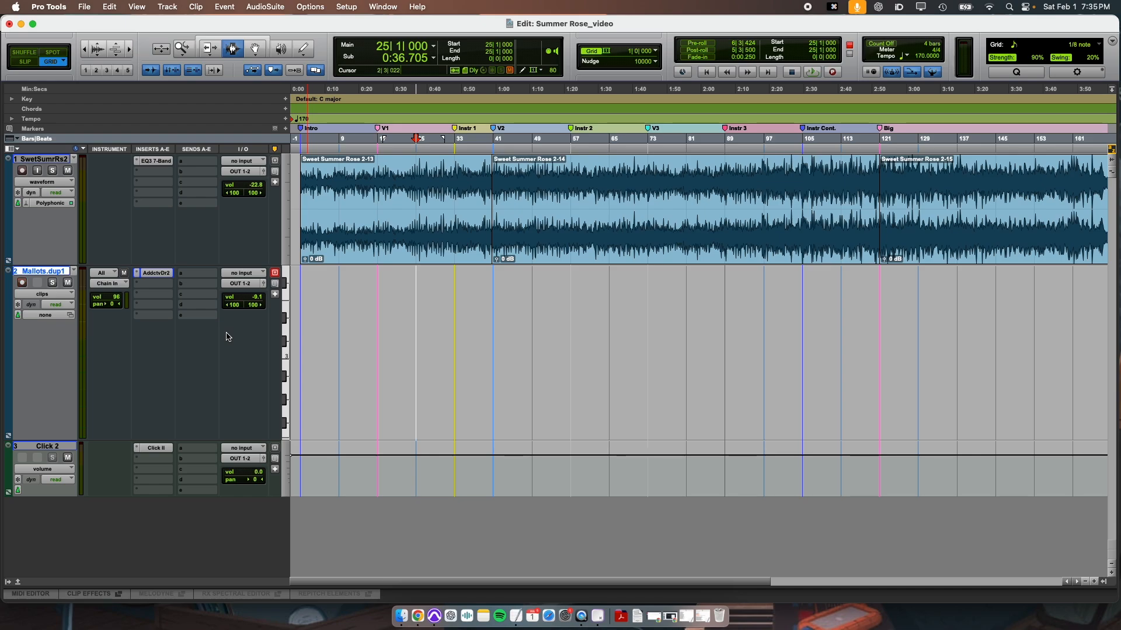
Record a MIDI drum take on Mallots.dup1 from bar 25, raising the SwetSumrRs2 track's volume to -15.9 during the recording.
key(3)
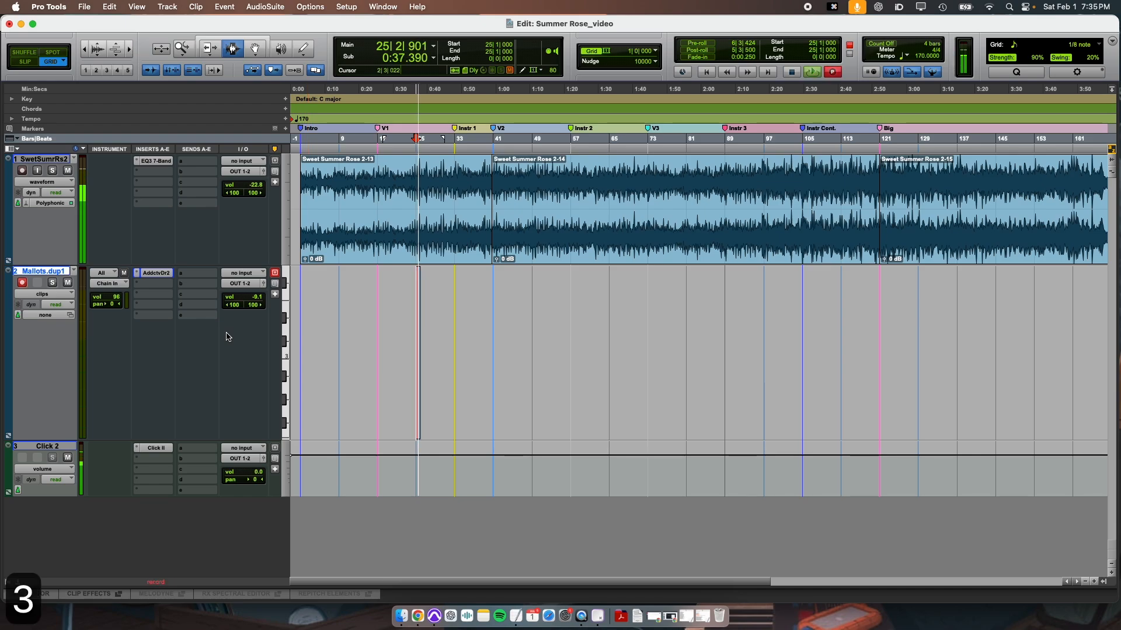
drag(257, 187, 257, 184)
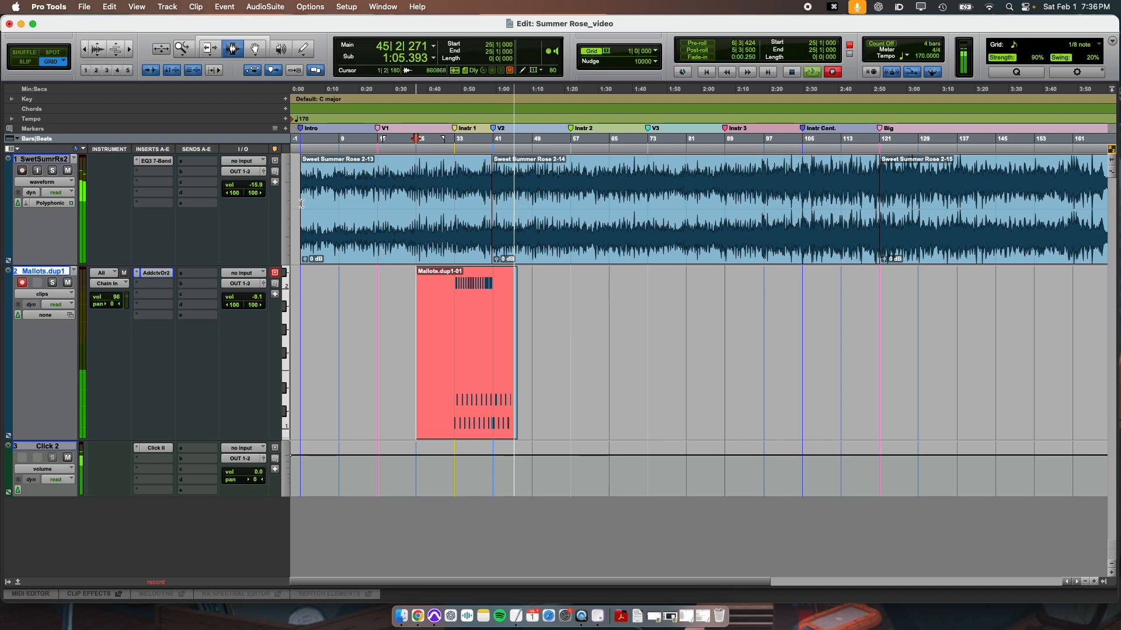
key(space)
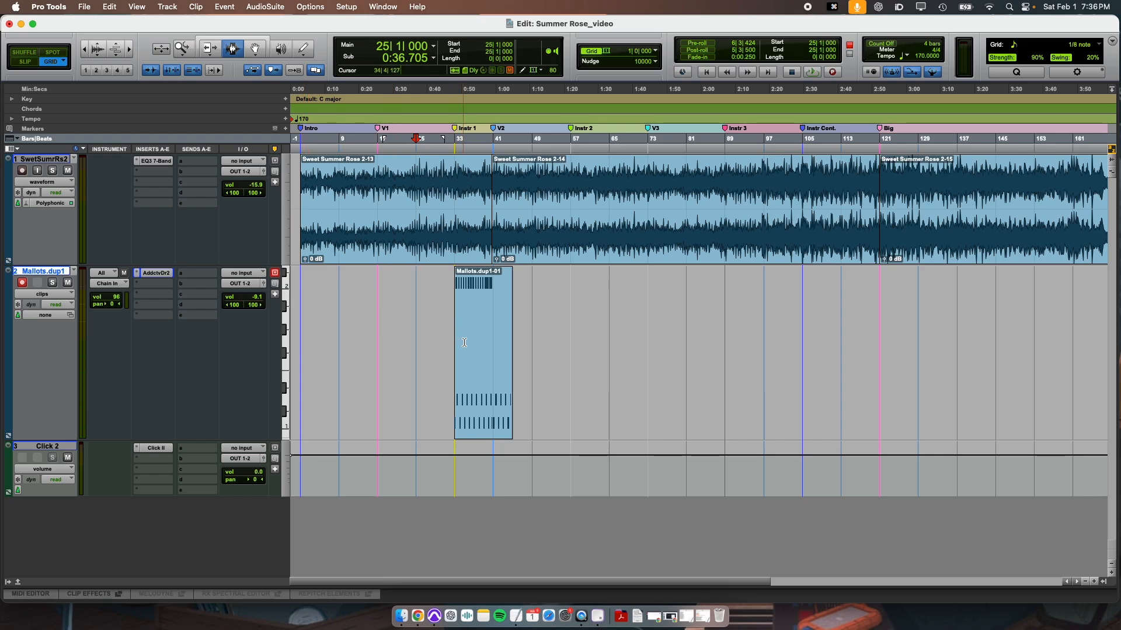
Open the Mallots.dup1-01 clip in the MIDI Editor, examine its notes between bars 33 and 45, and close the editor.
key(super+4)
double_click(485, 387)
key(r)
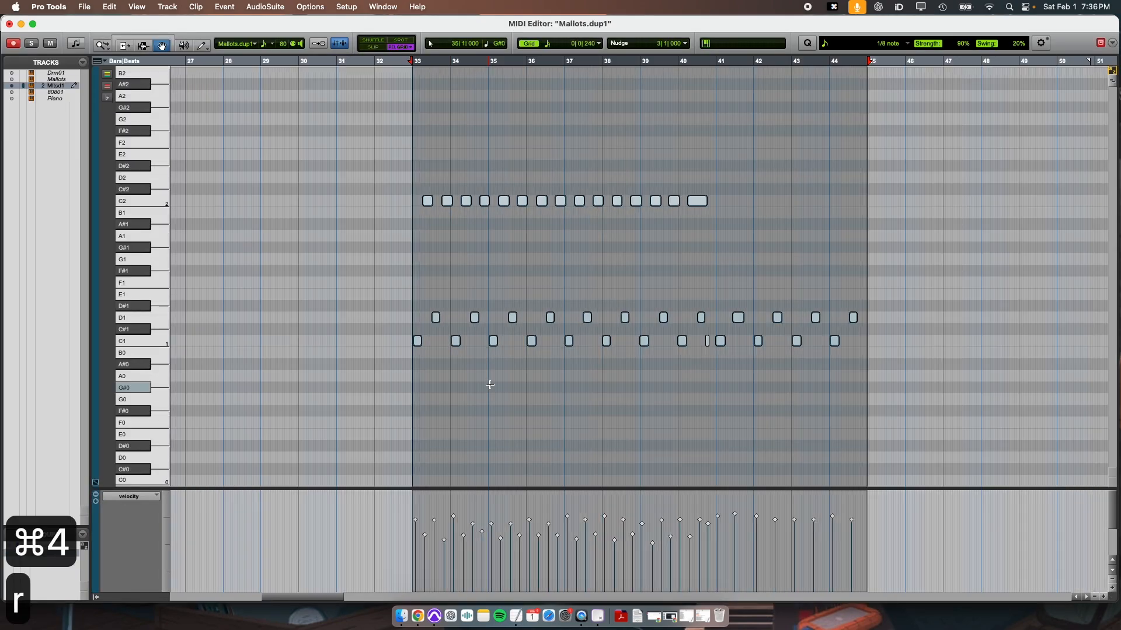
click(422, 263)
click(472, 255)
key(t)
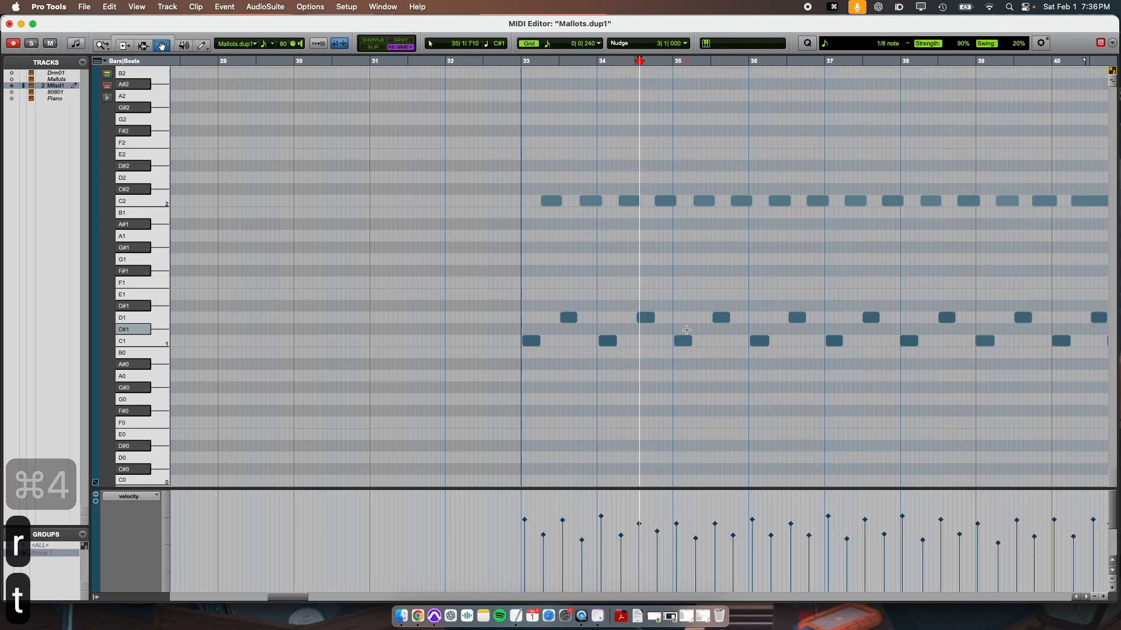
scroll(686, 330, right, 10)
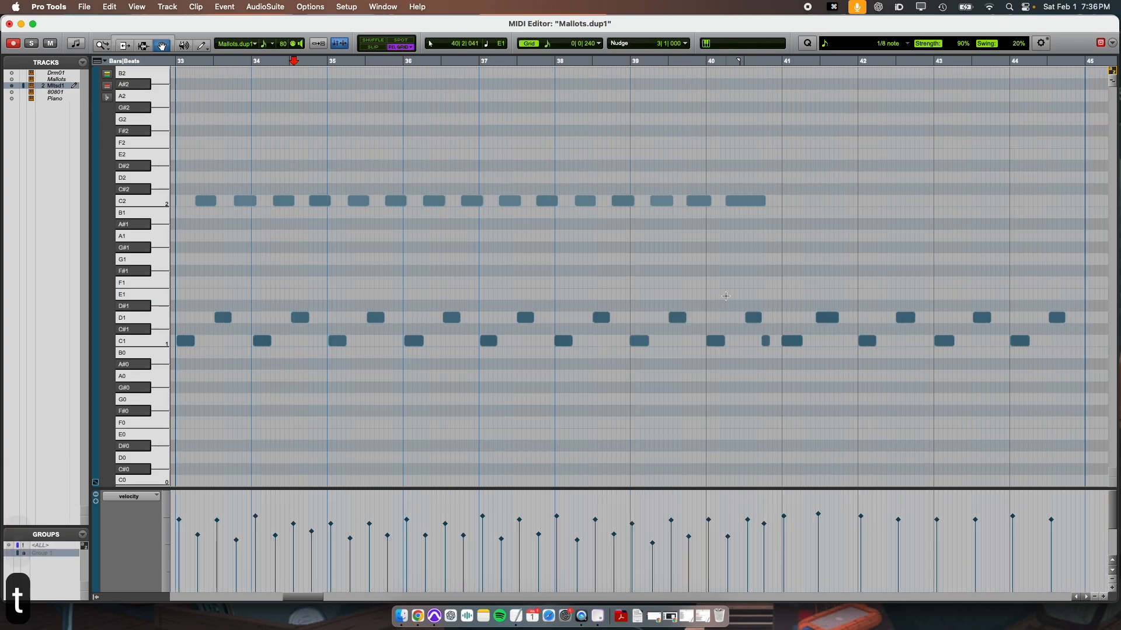
scroll(725, 295, right, 2)
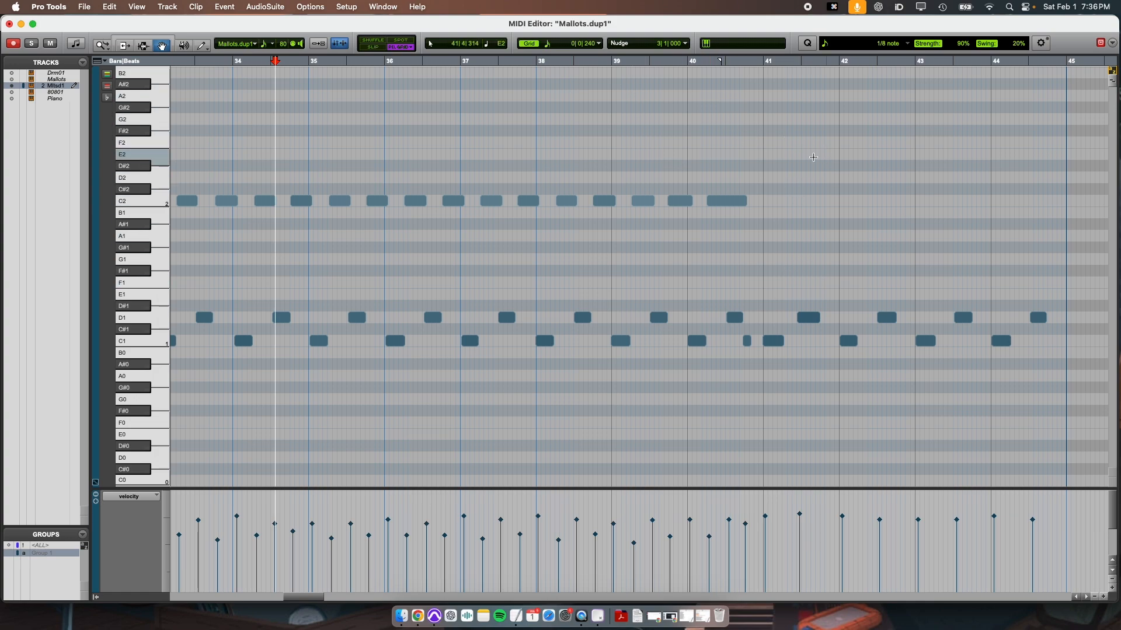
key(super+w)
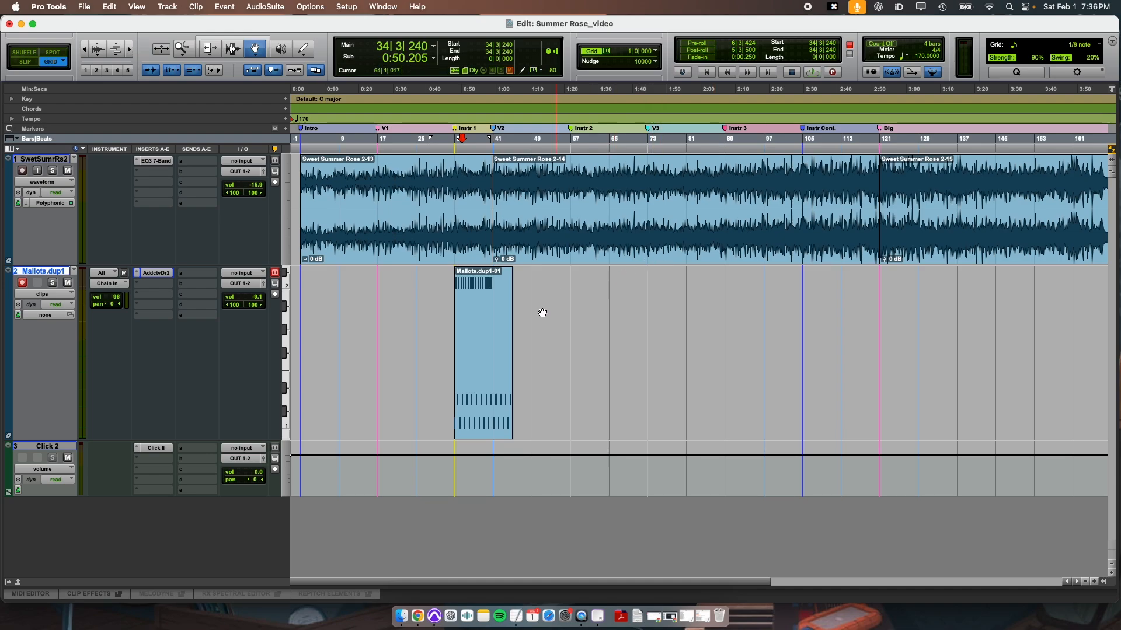
Record briefly over the Mallots.dup1-01 clip from bar 34 and undo that recording.
key(3)
key(t)
key(t)
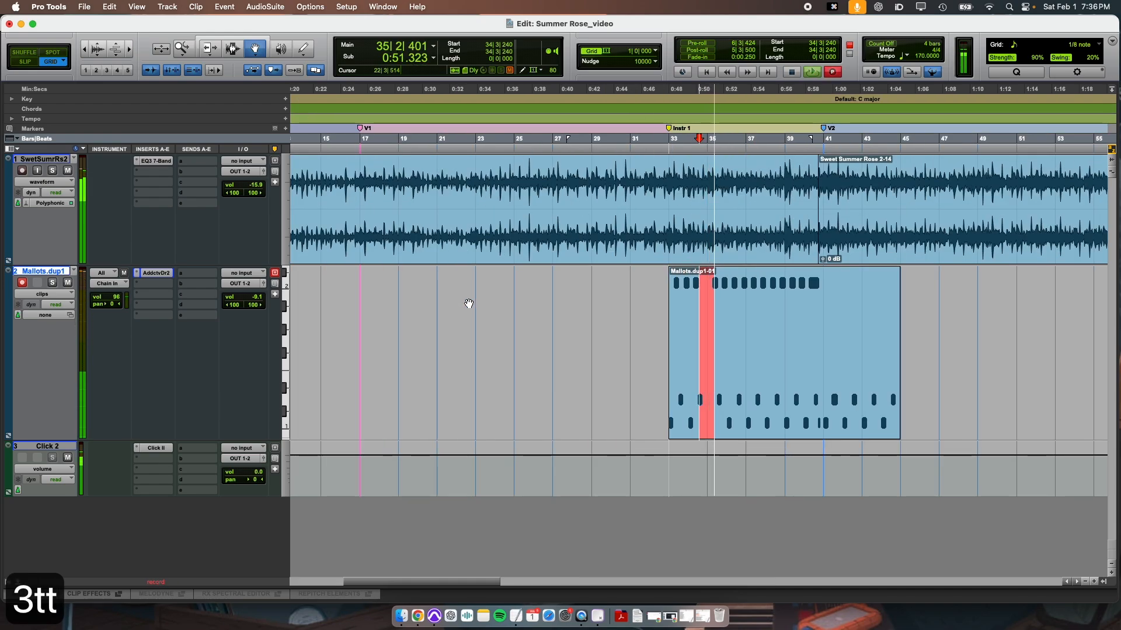
key(space)
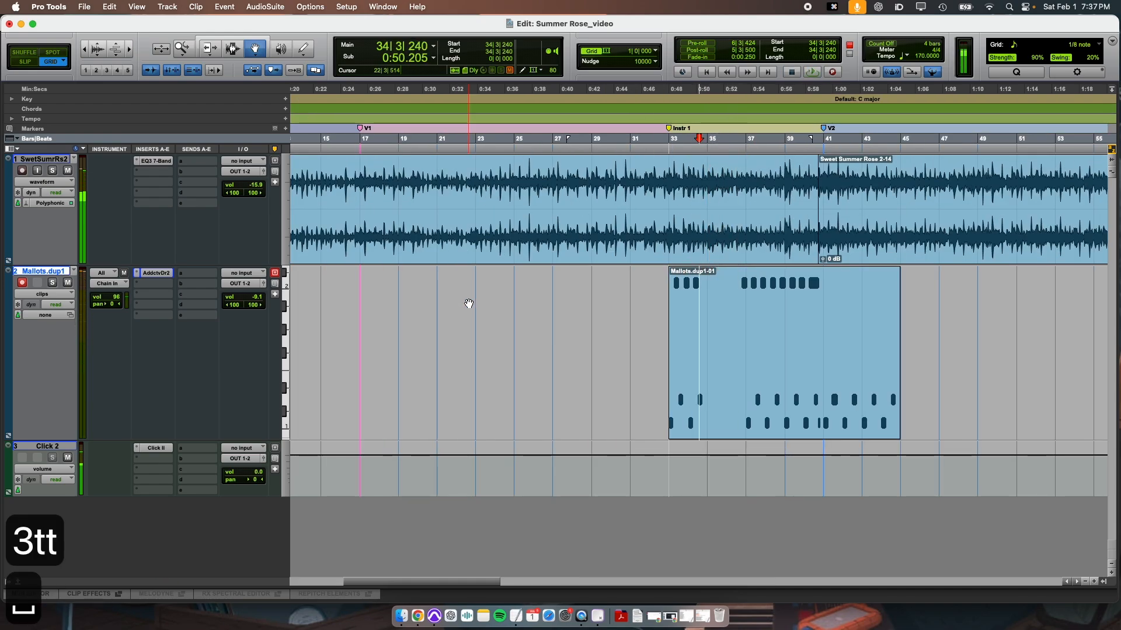
key(super+z)
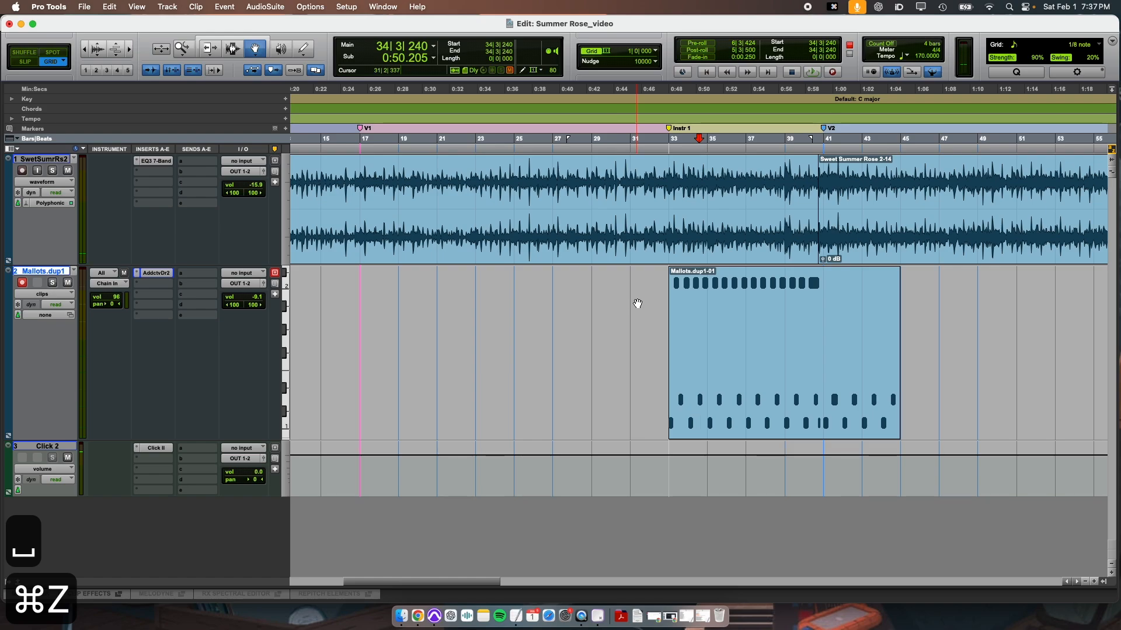
Place the cursor at bar 33 with the Selector tool and record another MIDI pass over the Mallots.dup1-01 clip past bar 43.
key(r)
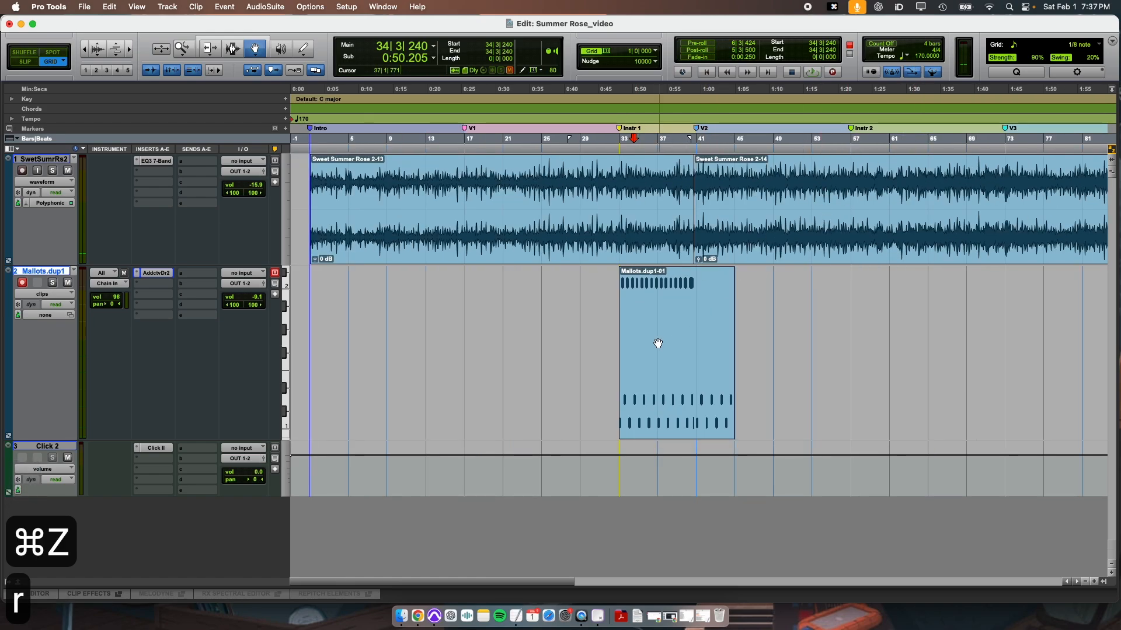
key(super+3)
drag(621, 305, 724, 317)
click(646, 319)
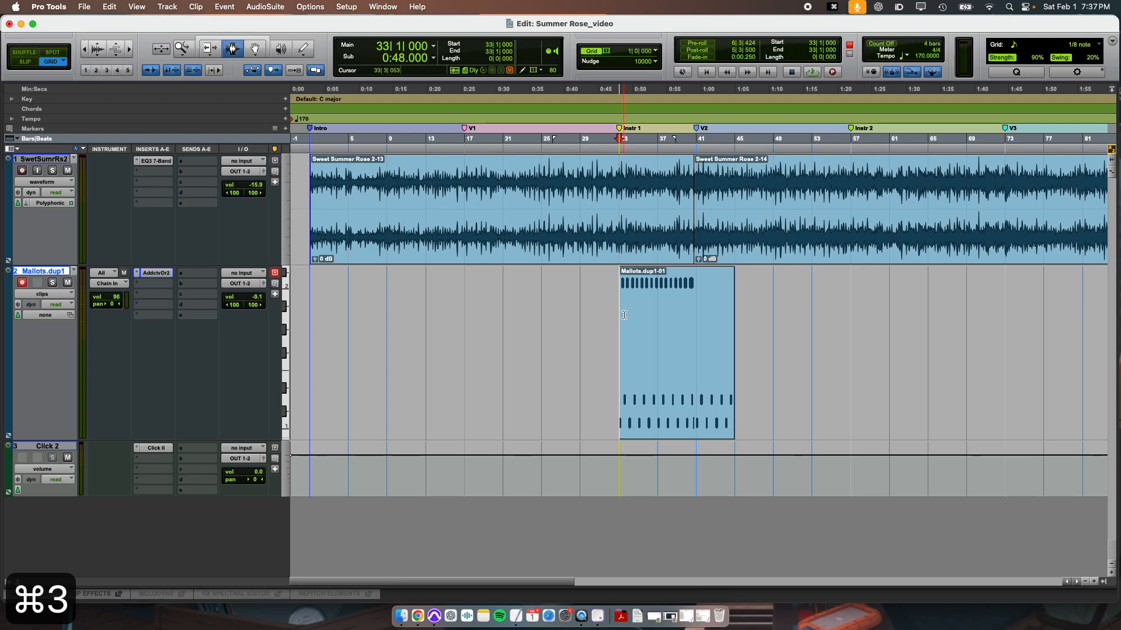
key(3)
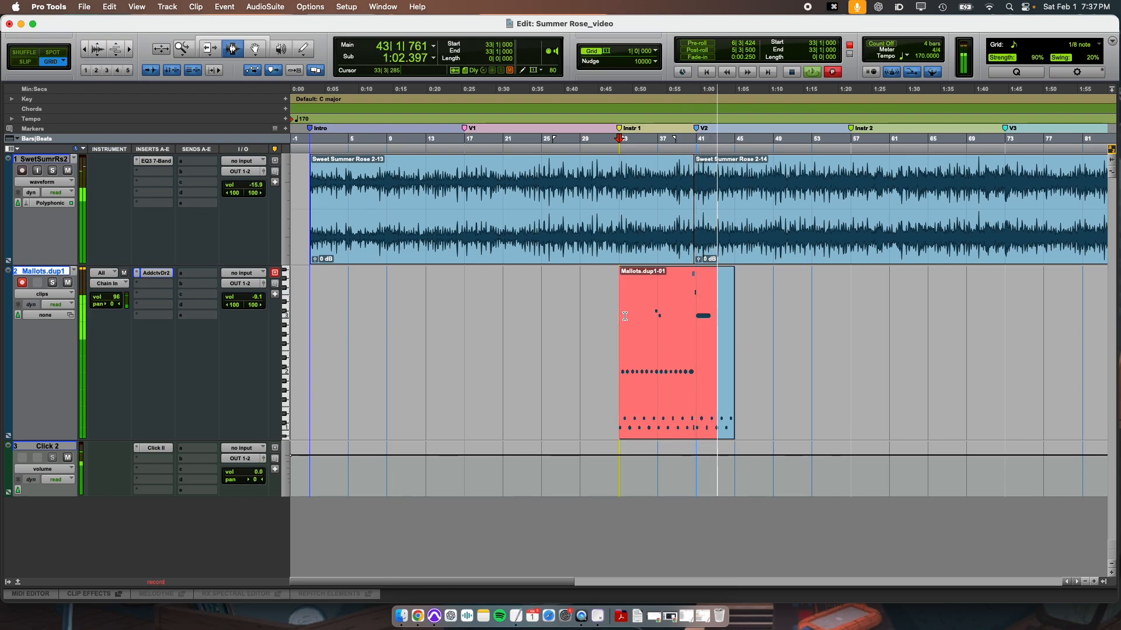
key(space)
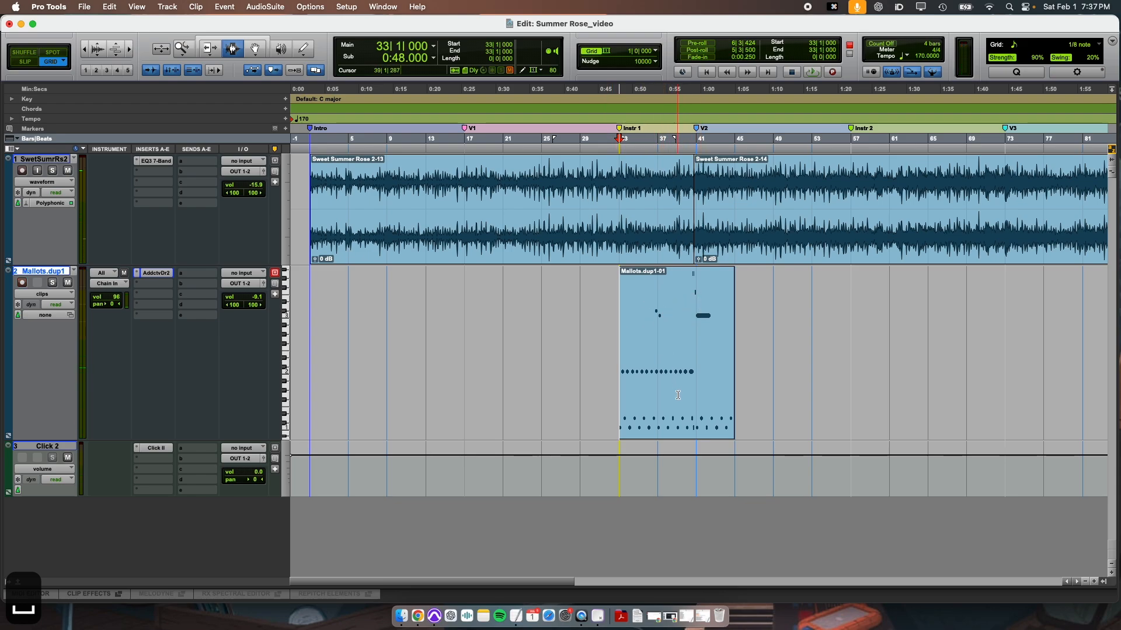
Open the Mallots.dup1-01 clip in the MIDI Editor and delete the C#3 and C3 notes around bar 37.
key(super+4)
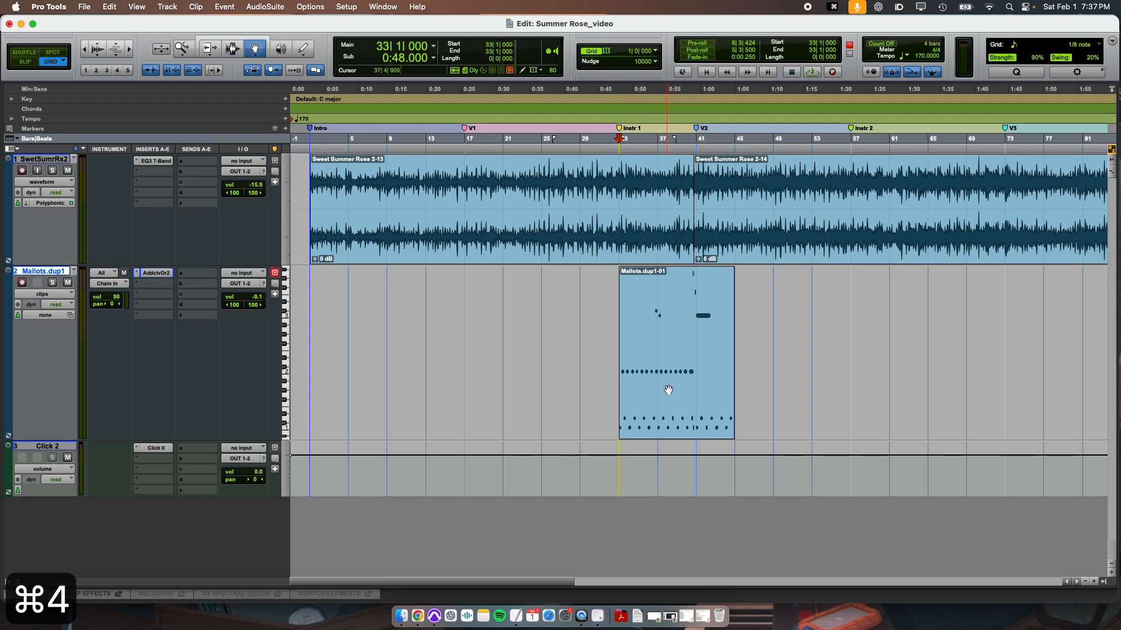
double_click(668, 390)
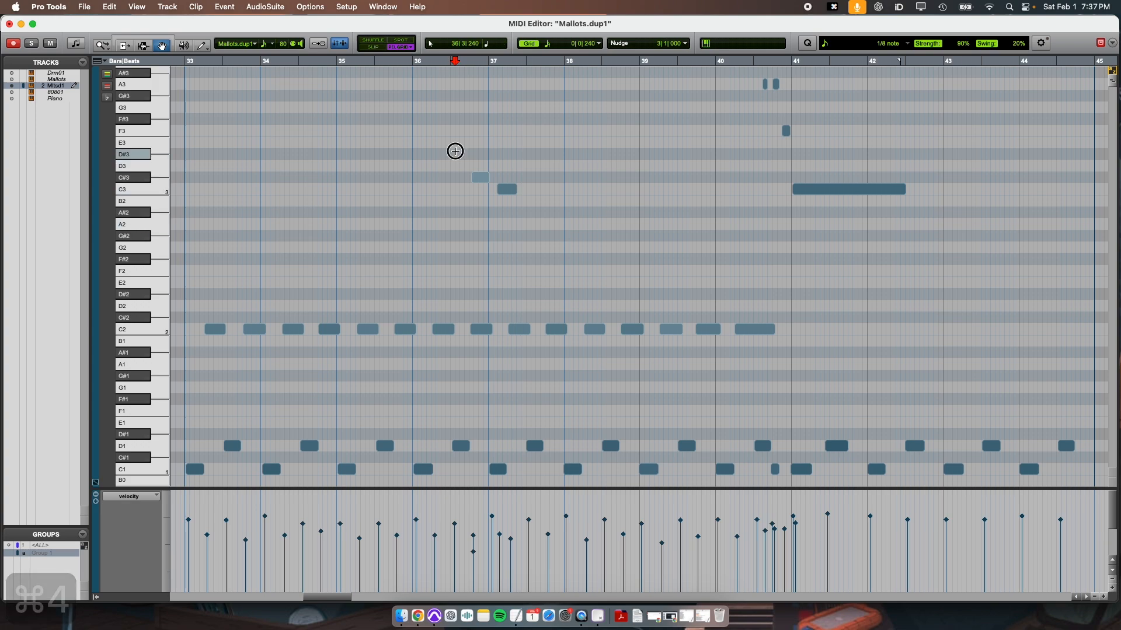
drag(455, 151, 555, 210)
key(BackSpace)
key(r)
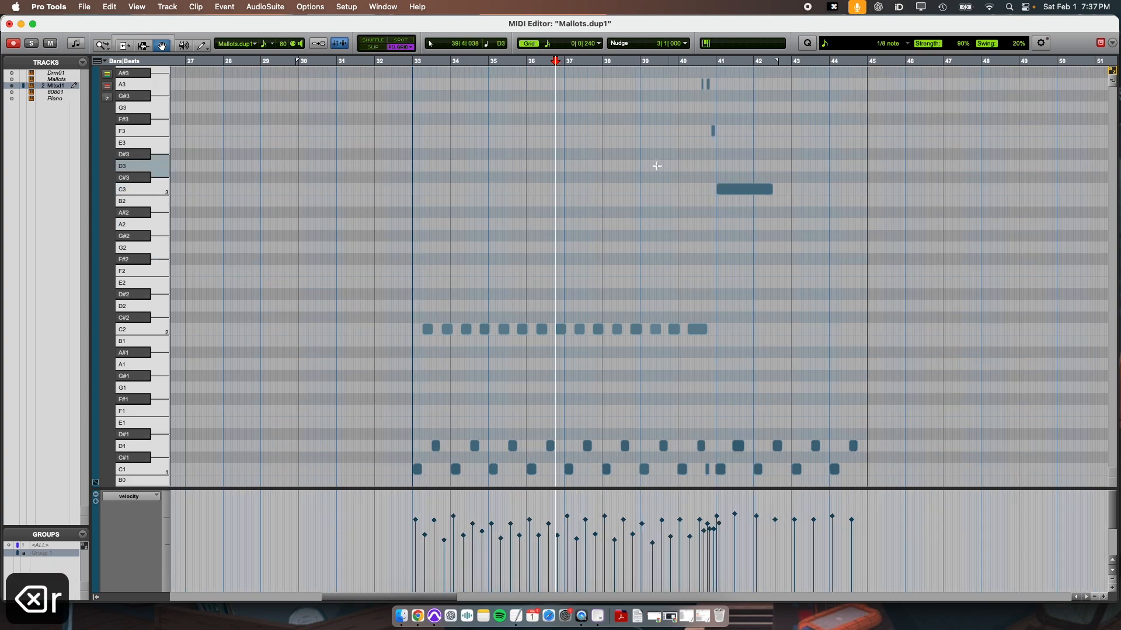
Play the Mallots.dup1-01 clip from bar 40 past bar 41 to check its notes by ear.
scroll(656, 166, up, 5)
key(t)
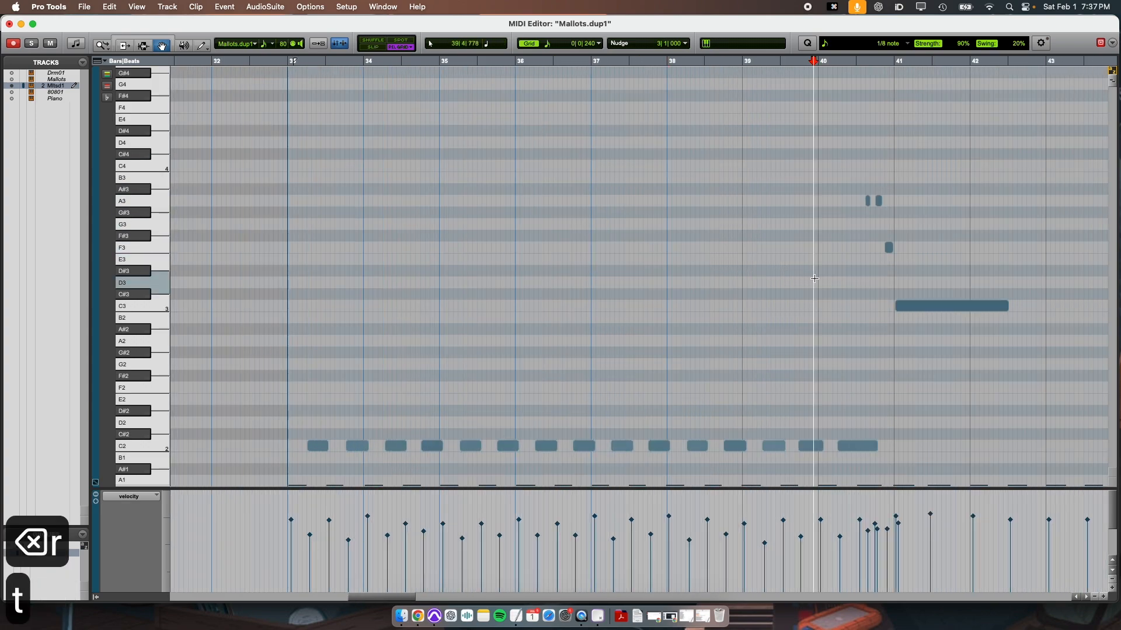
key(space)
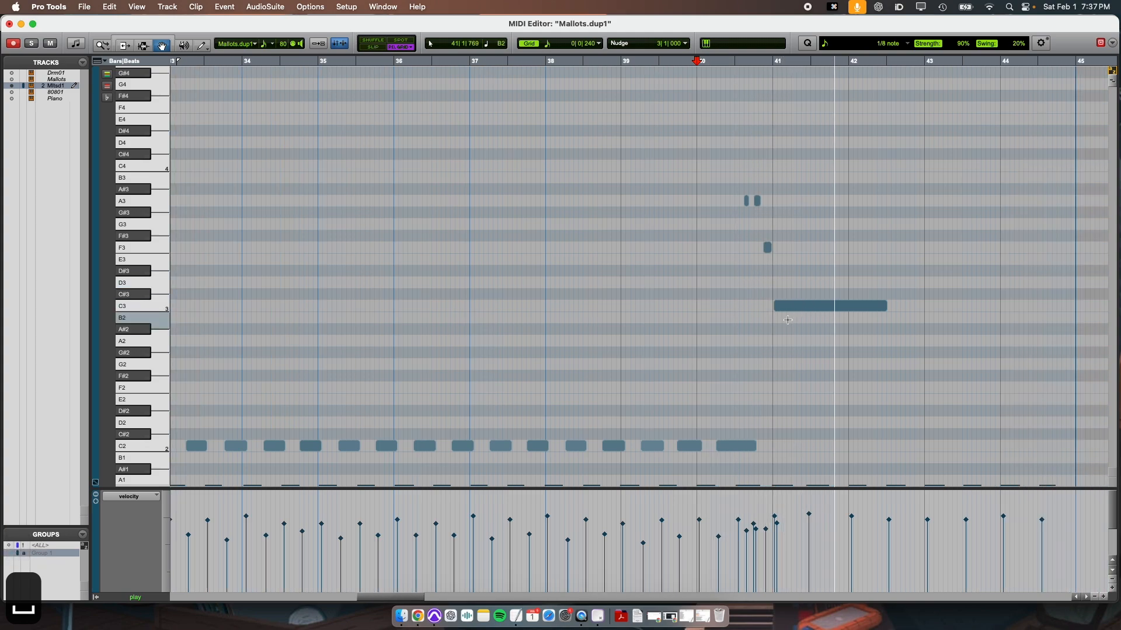
scroll(787, 320, down, 8)
key(space)
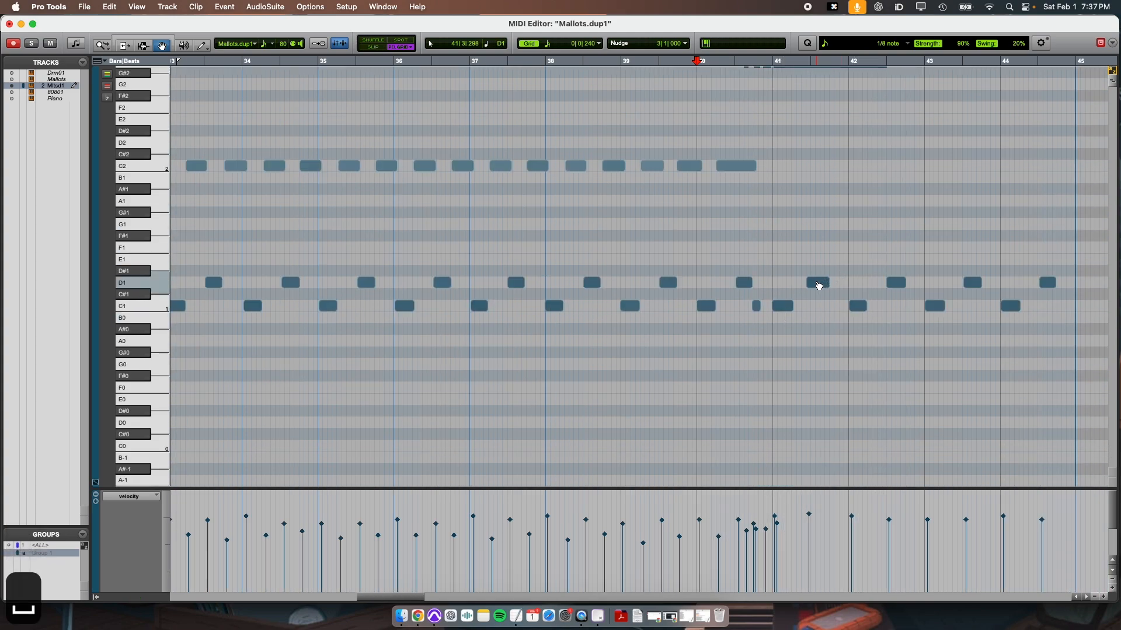
Set the MIDI Editor grid to 1/4 note and move the D1 note in bar 41 onto beat 3.
click(547, 45)
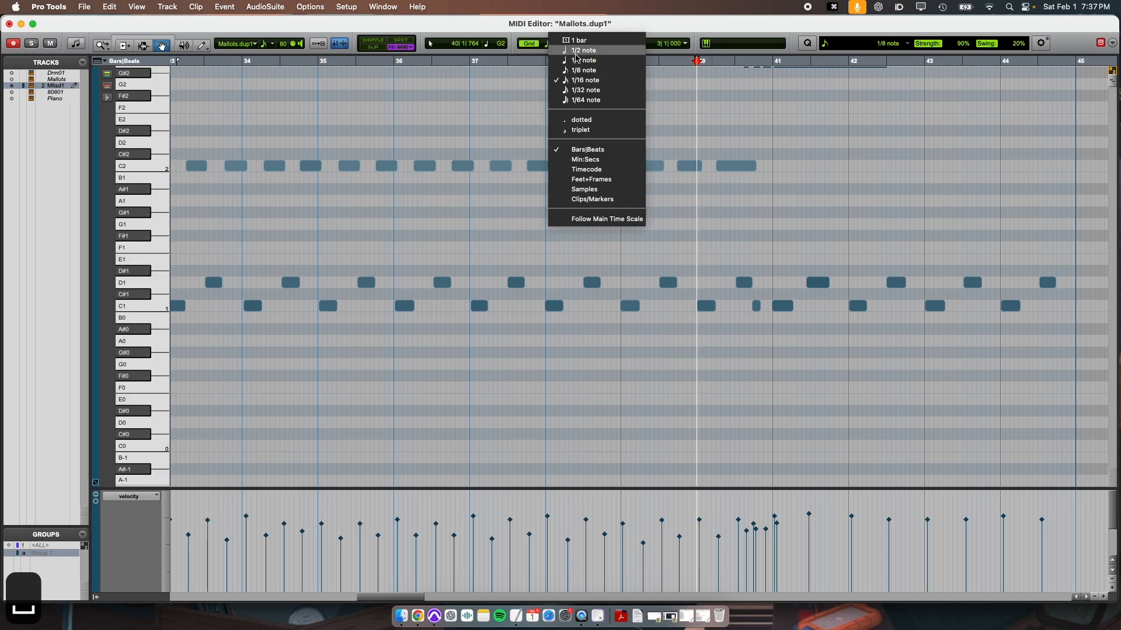
click(572, 62)
click(817, 283)
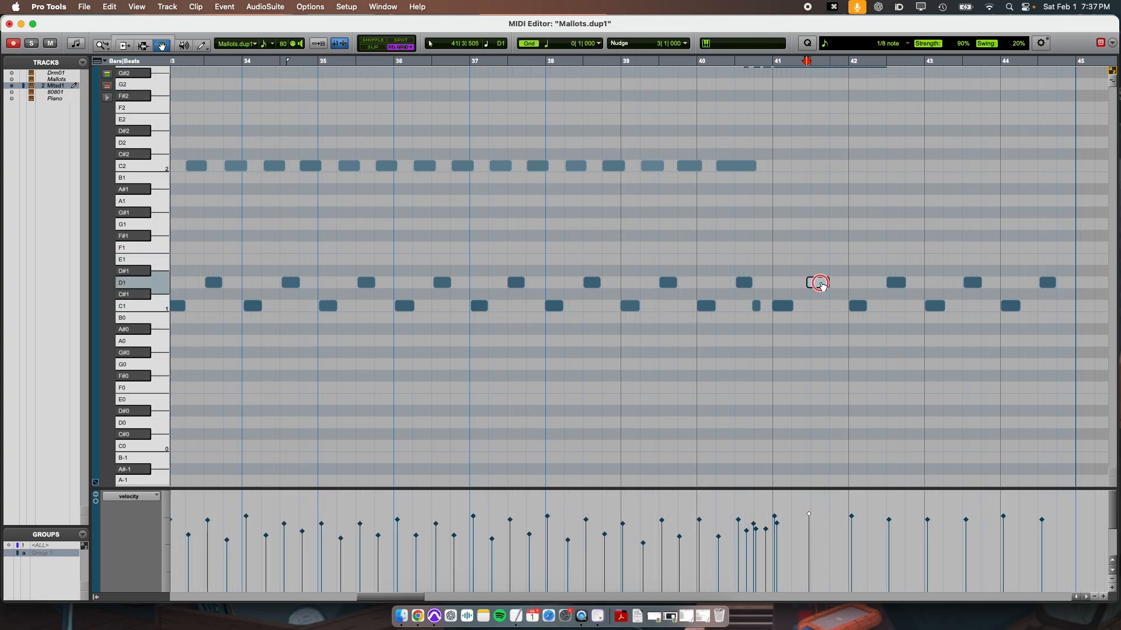
drag(820, 284, 822, 284)
Place the cursor at bar 39 with the Selector tool and play the clip past the start of bar 41.
key(super+3)
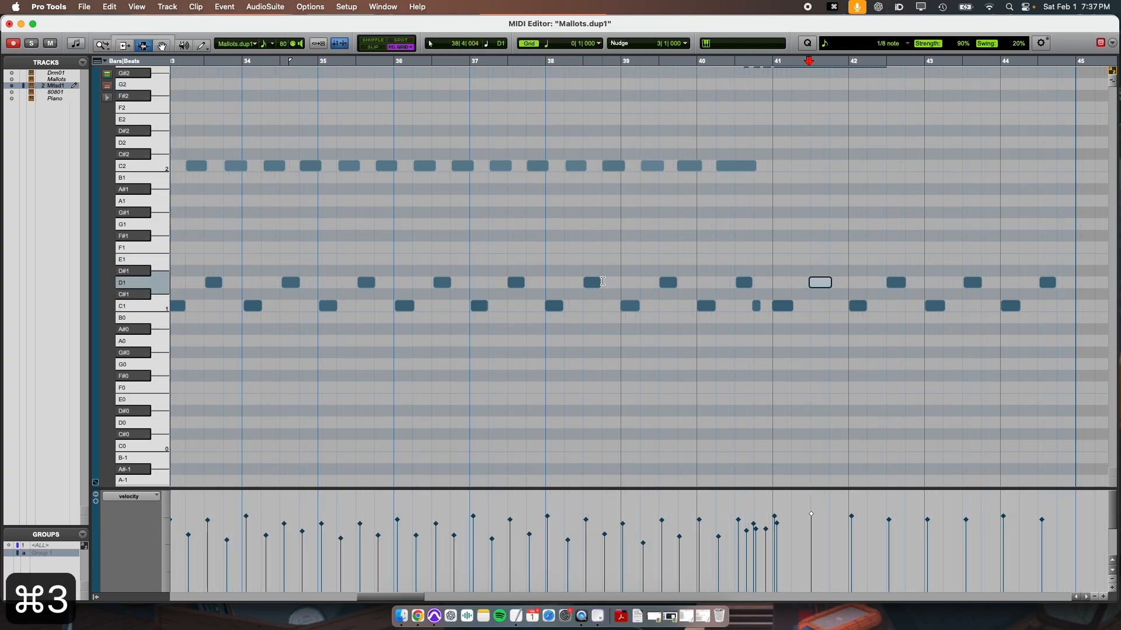
click(618, 280)
key(space)
scroll(765, 340, up, 10)
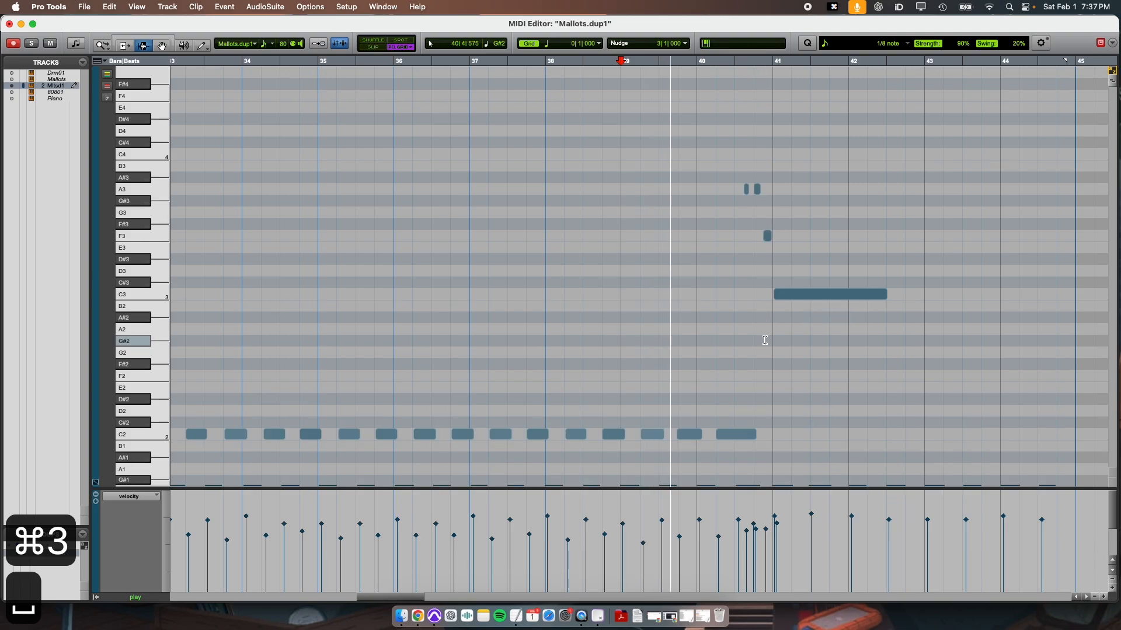
scroll(765, 340, down, 6)
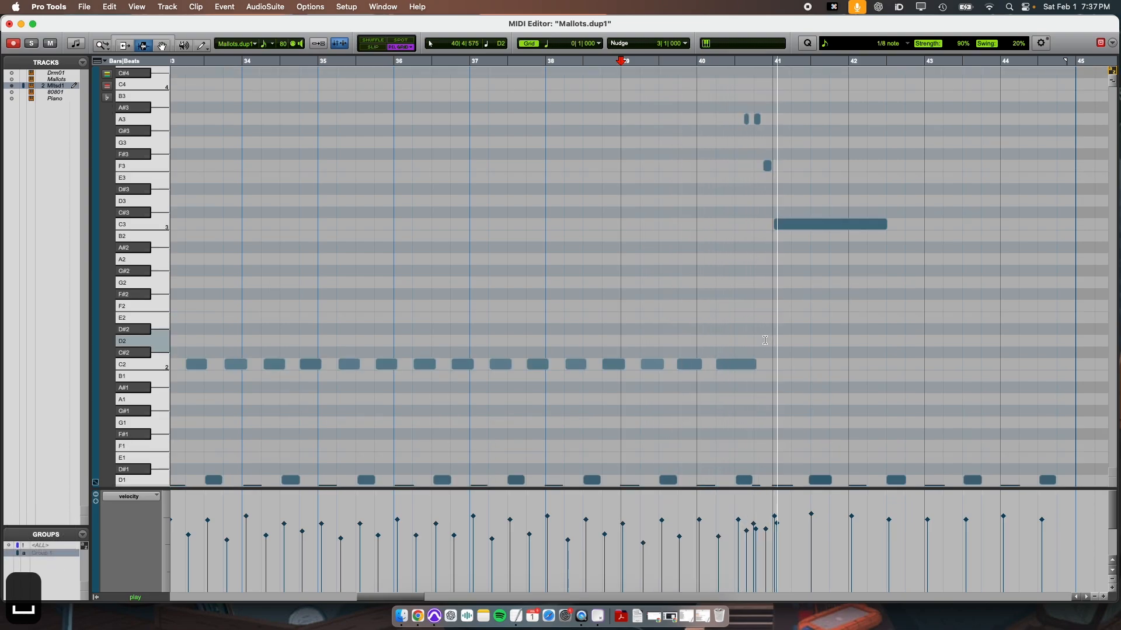
key(space)
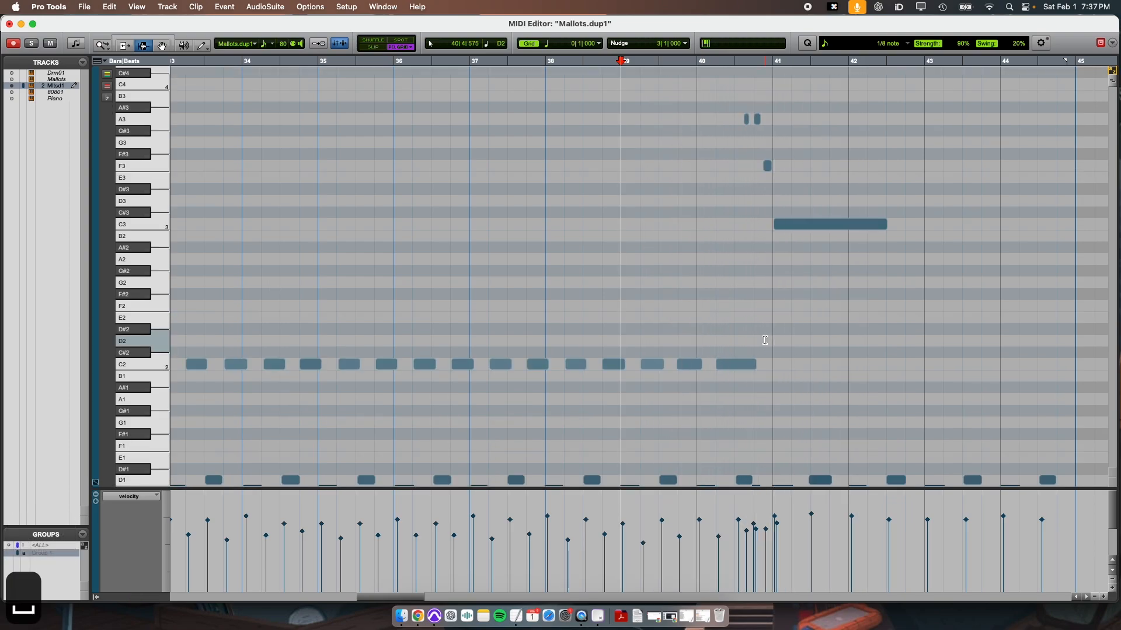
Reopen the Mallots.dup1-01 clip in the MIDI Editor and add a short D3 note at the start of bar 37.
click(702, 287)
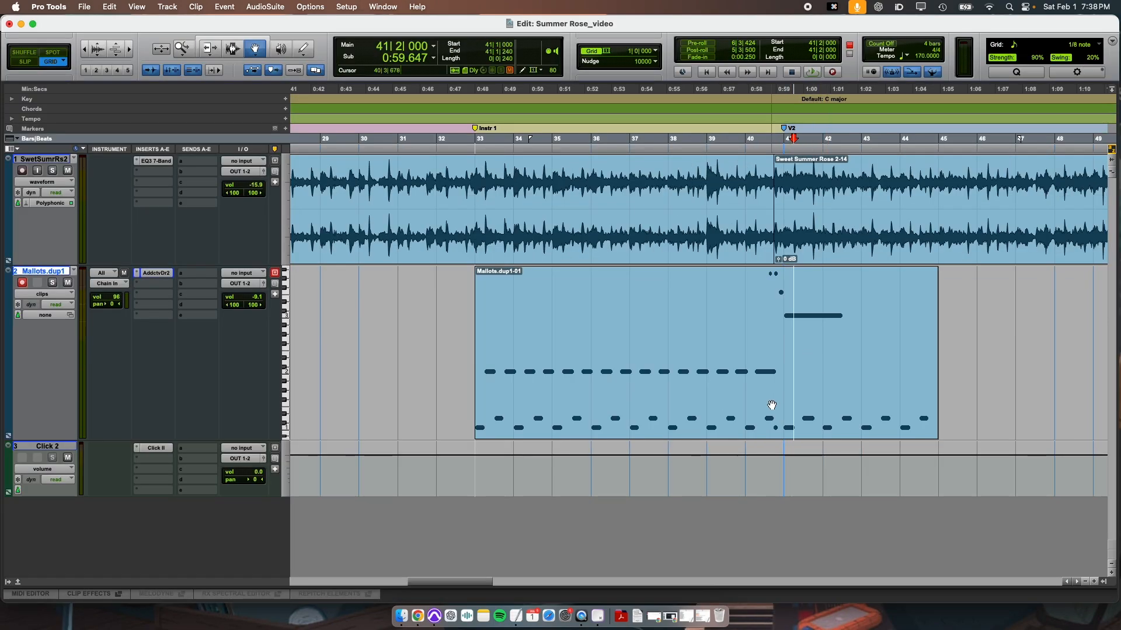
double_click(771, 405)
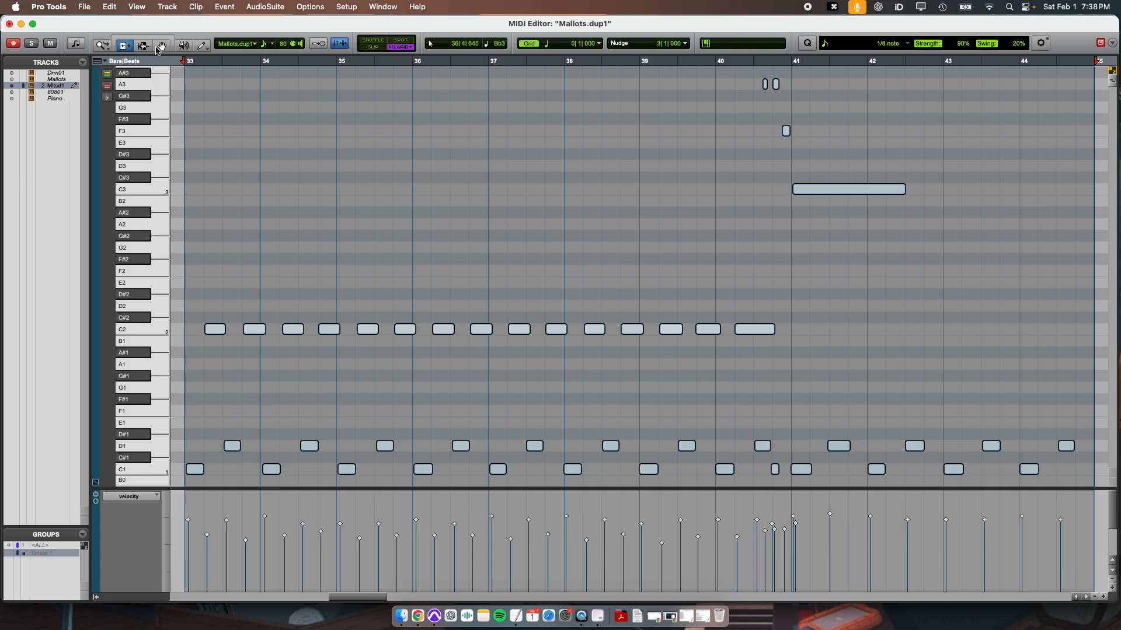
click(161, 36)
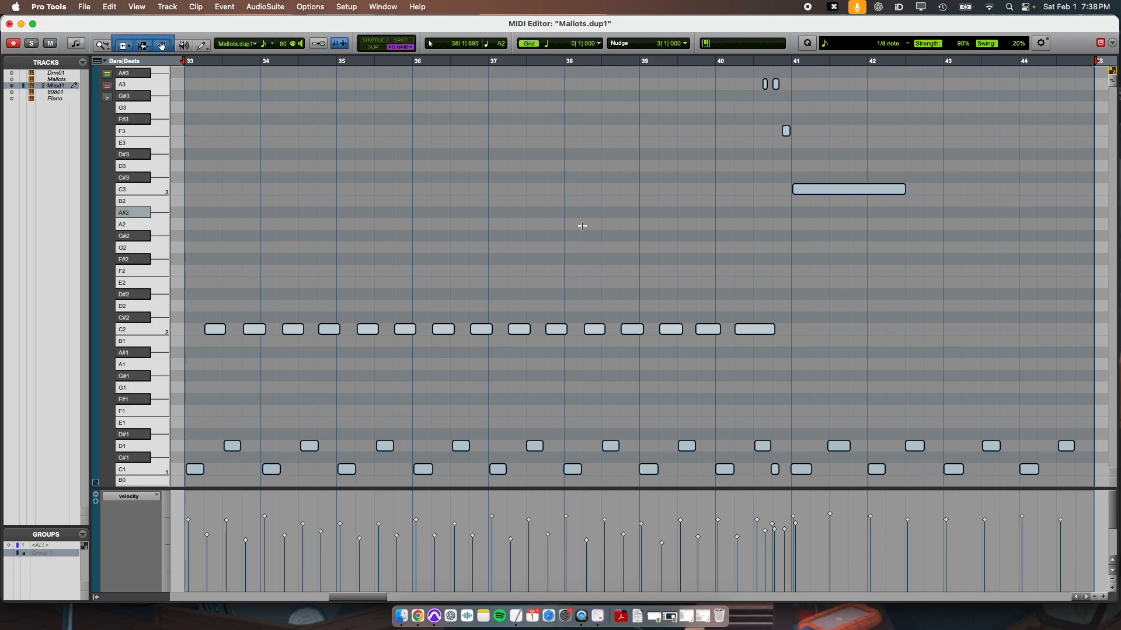
click(498, 167)
Lengthen the D3 note at bar 37 to just past beat 2 with the Trim tool and lower its velocity.
key(super+2)
key(t)
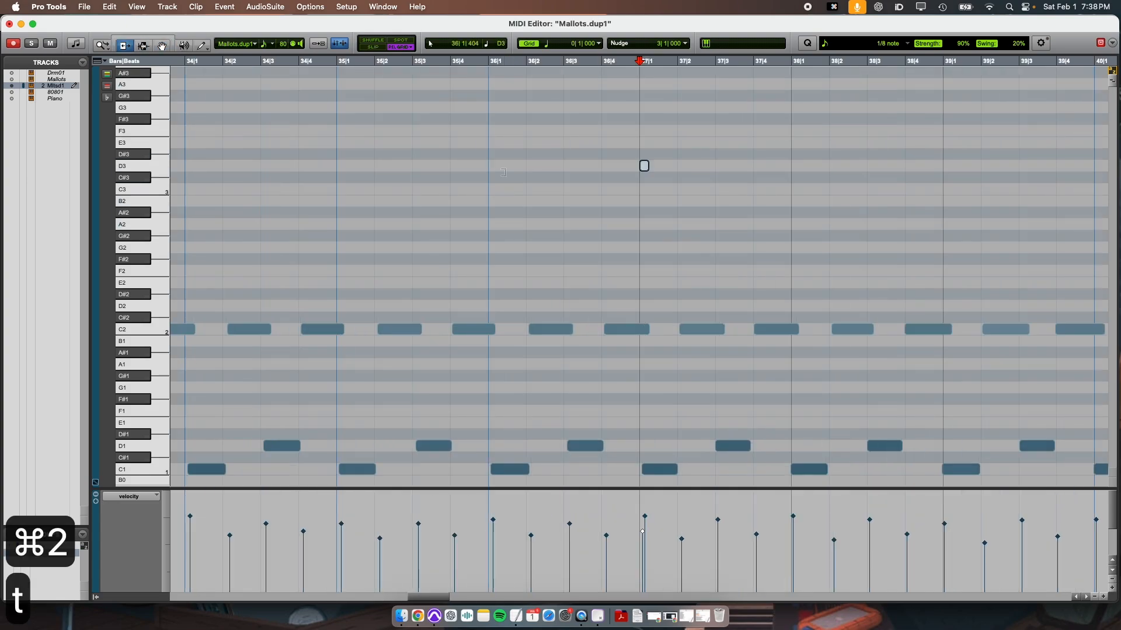
key(t)
drag(644, 165, 737, 191)
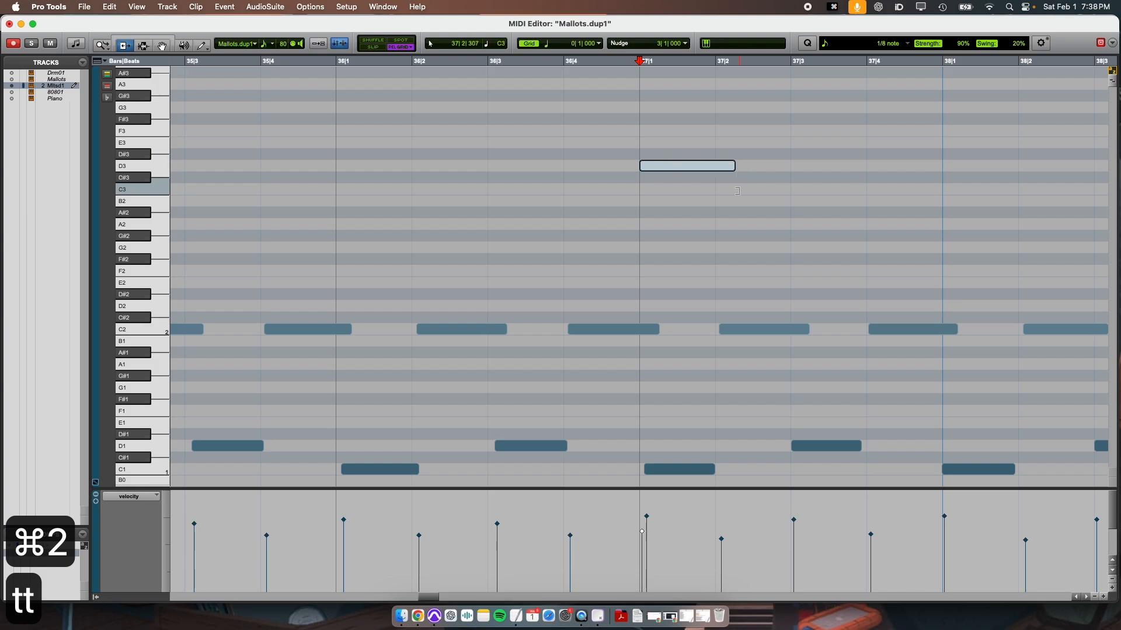
key(super+3)
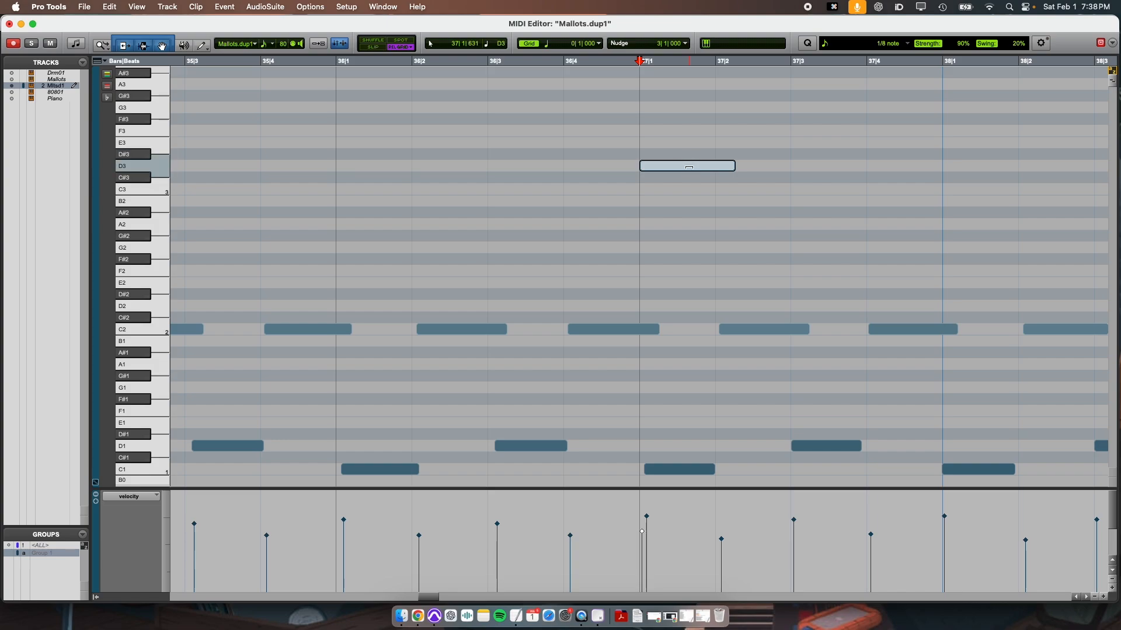
click(689, 167)
drag(689, 167, 702, 229)
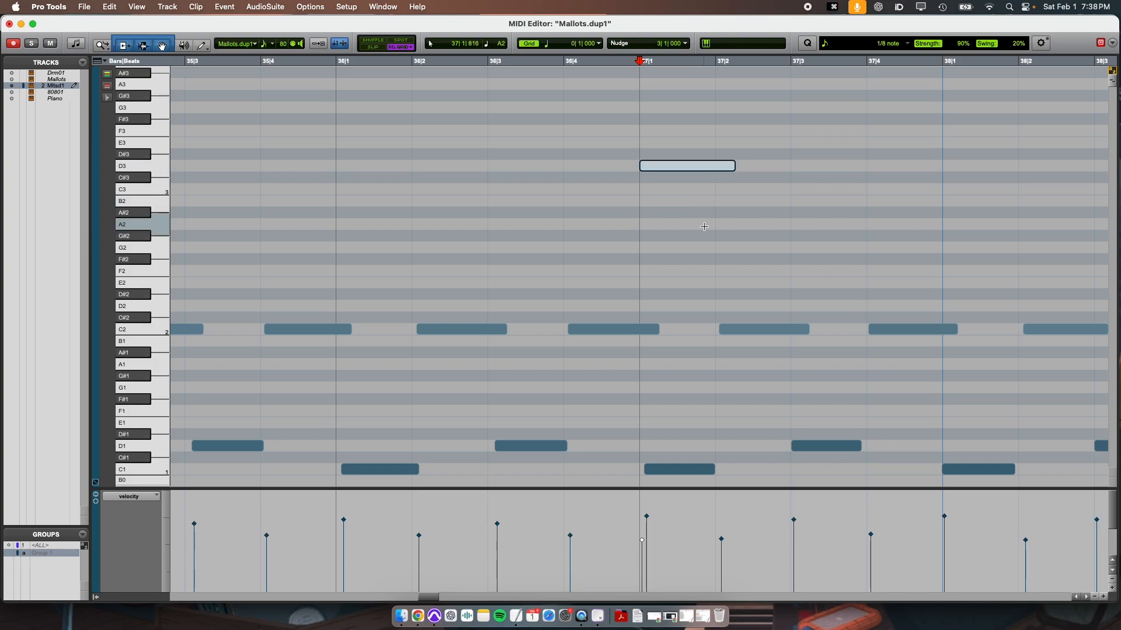
Examine the C1, D1 and C2 notes between bars 33 and 44, and close the MIDI Editor.
key(r)
key(r)
key(super+3)
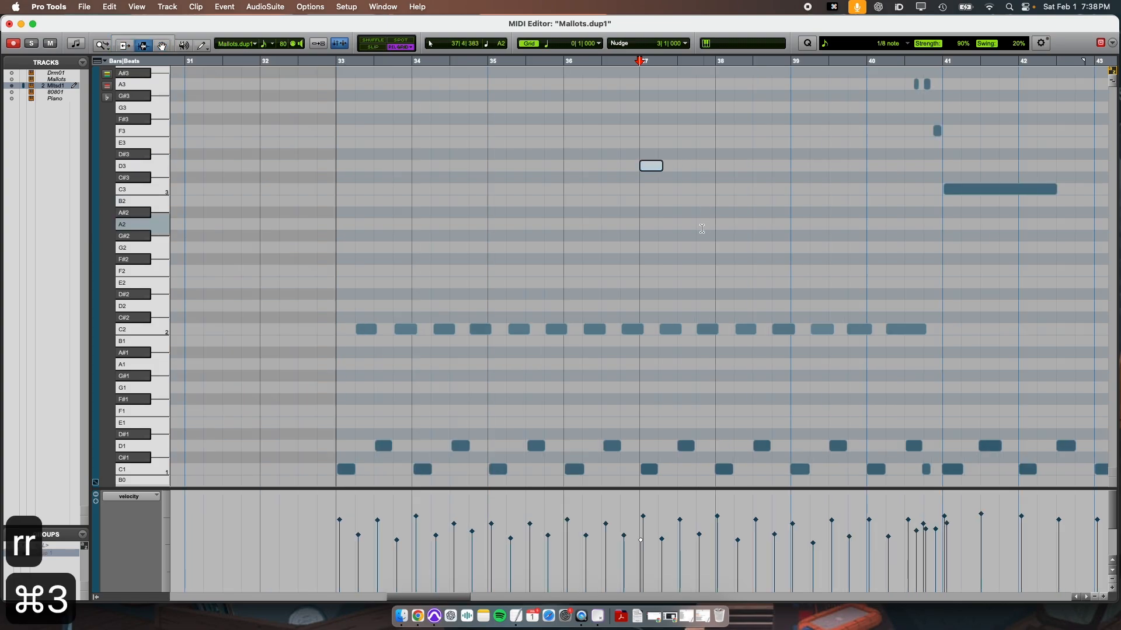
scroll(702, 228, down, 4)
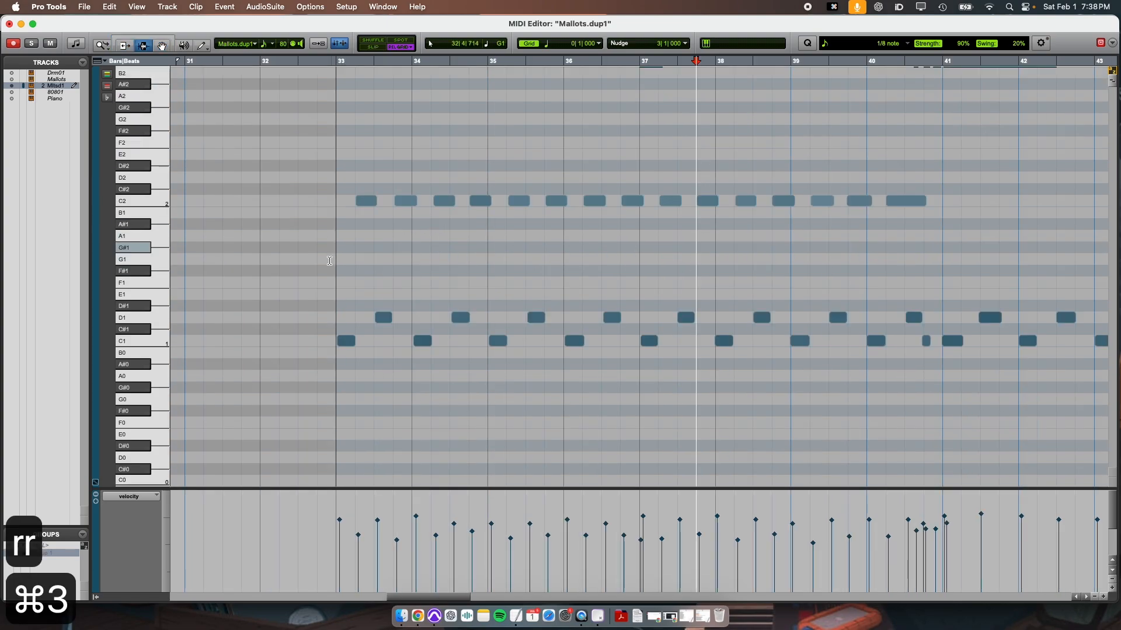
scroll(460, 286, right, 3)
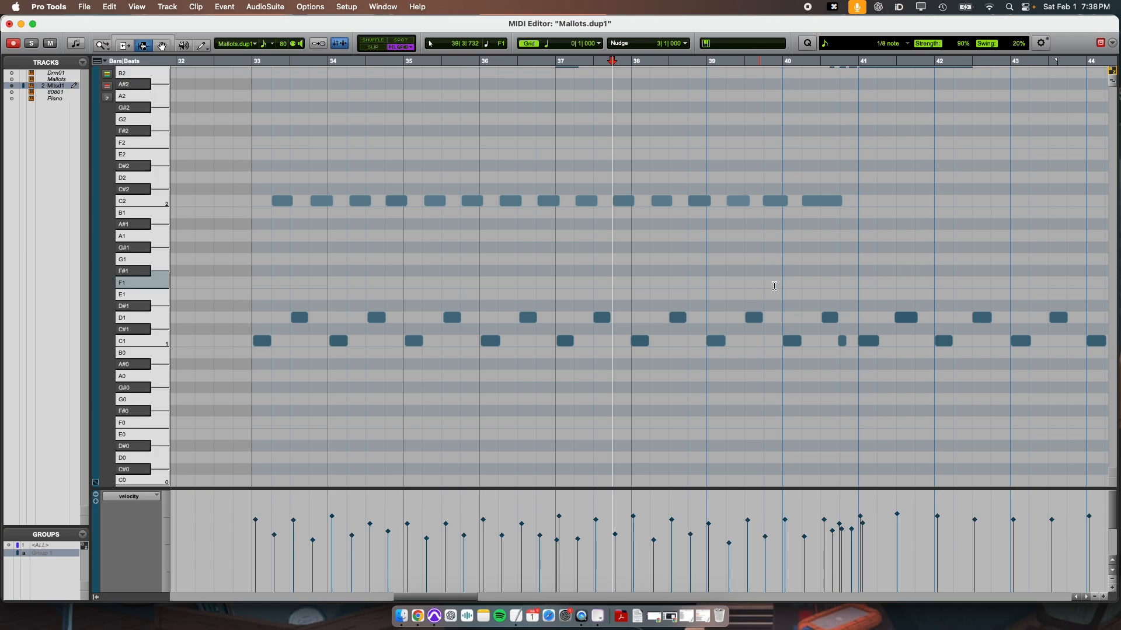
key(r)
key(super+w)
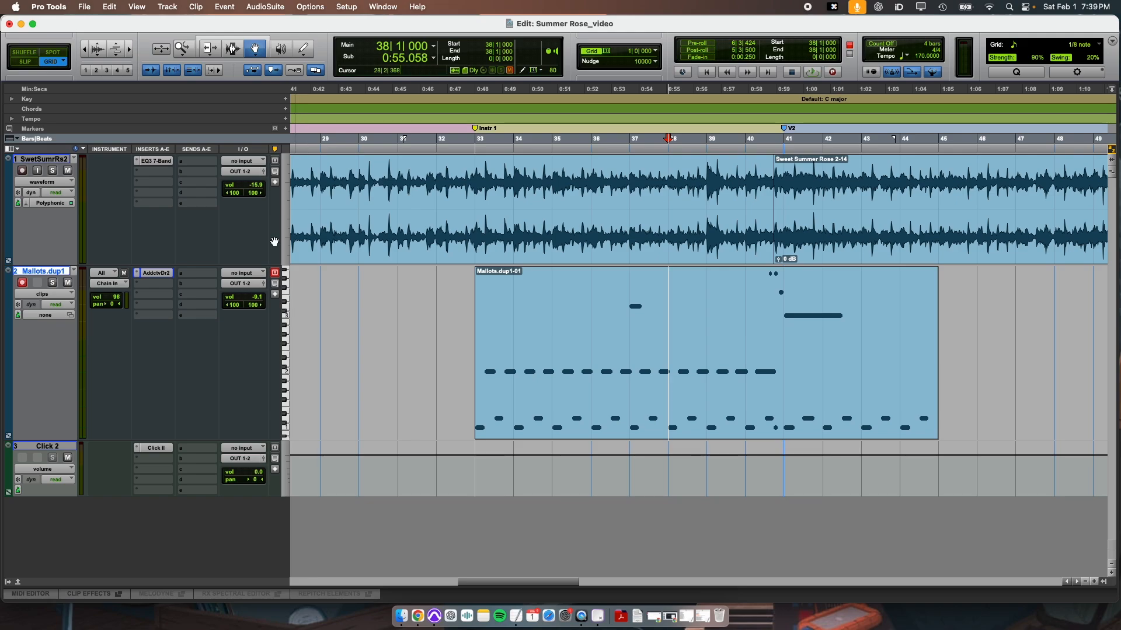
Show the Real-Time Properties column and enable real-time quantization on the Mallots.dup1 track with 20% swing.
click(15, 149)
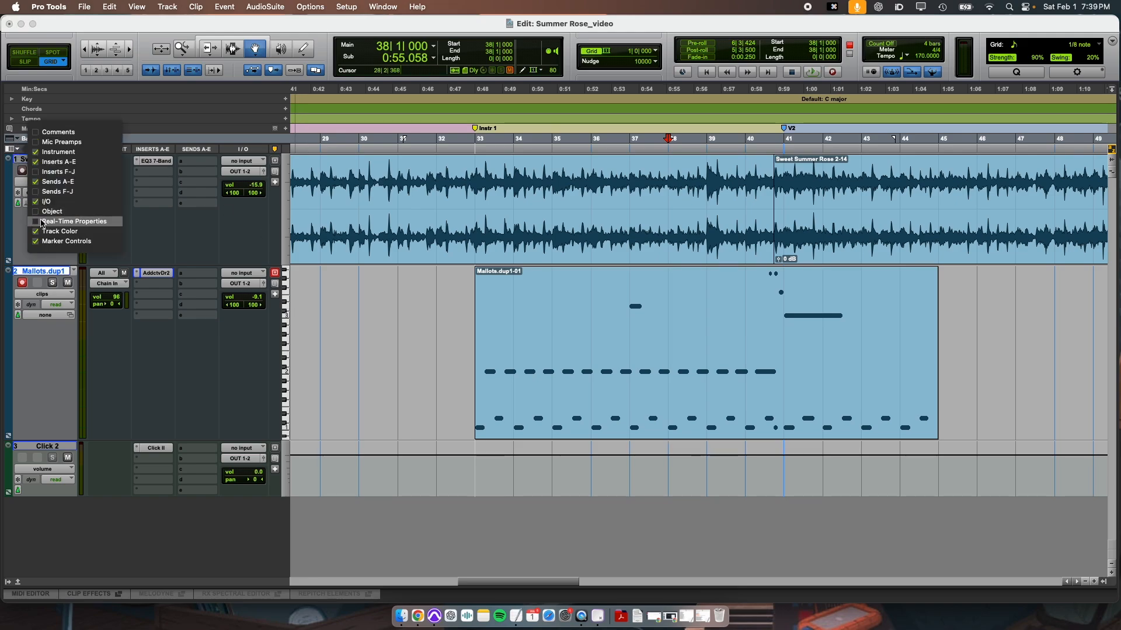
click(74, 222)
click(279, 273)
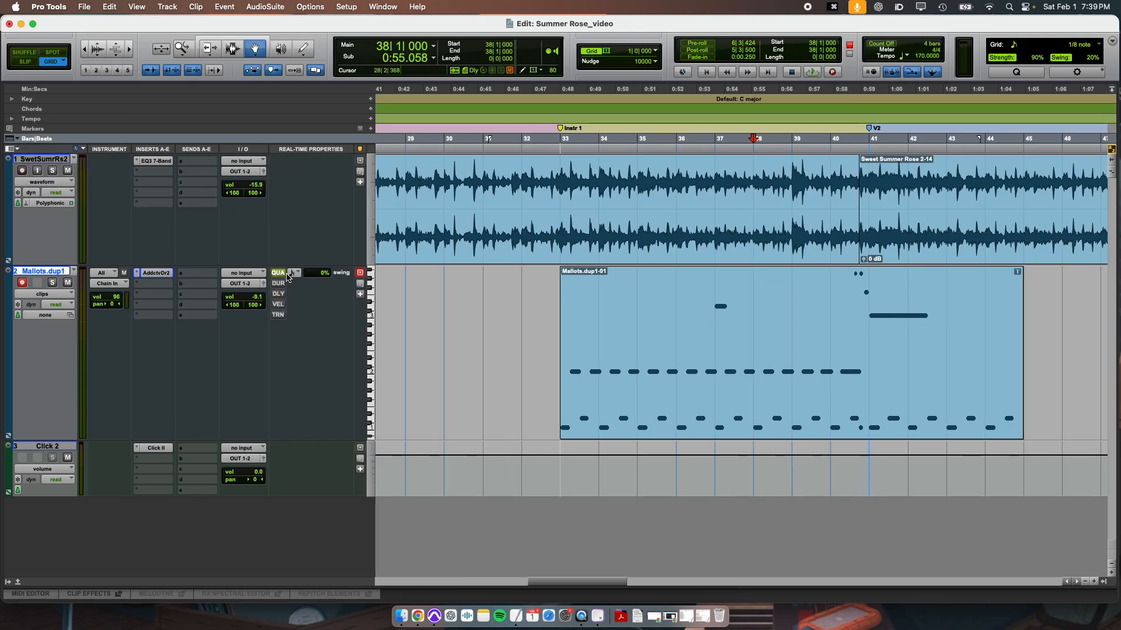
click(293, 273)
click(318, 269)
text(20)
key(Return)
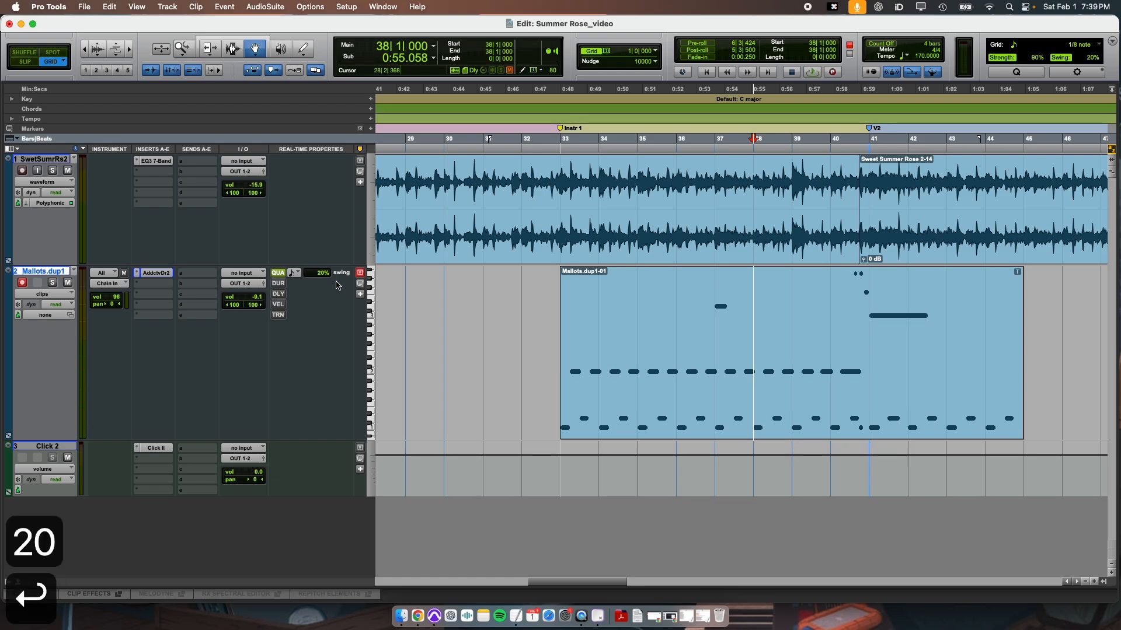
Play the session from bar 33 past bar 42, and turn off real-time quantization on the Mallots.dup1 track.
key(super+3)
key(super+3)
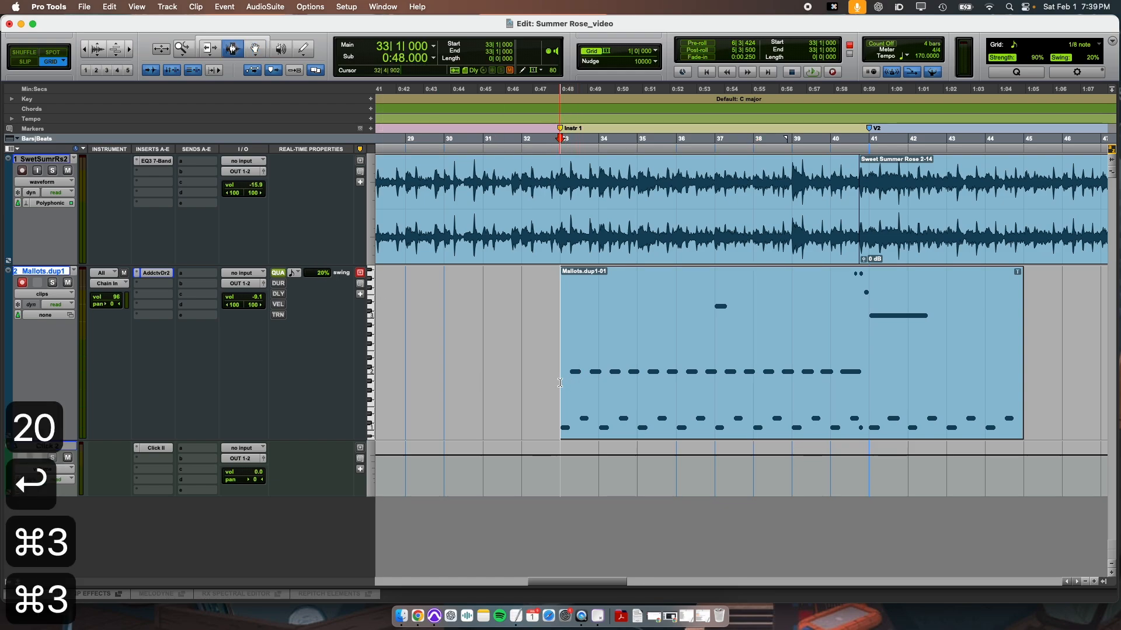
key(space)
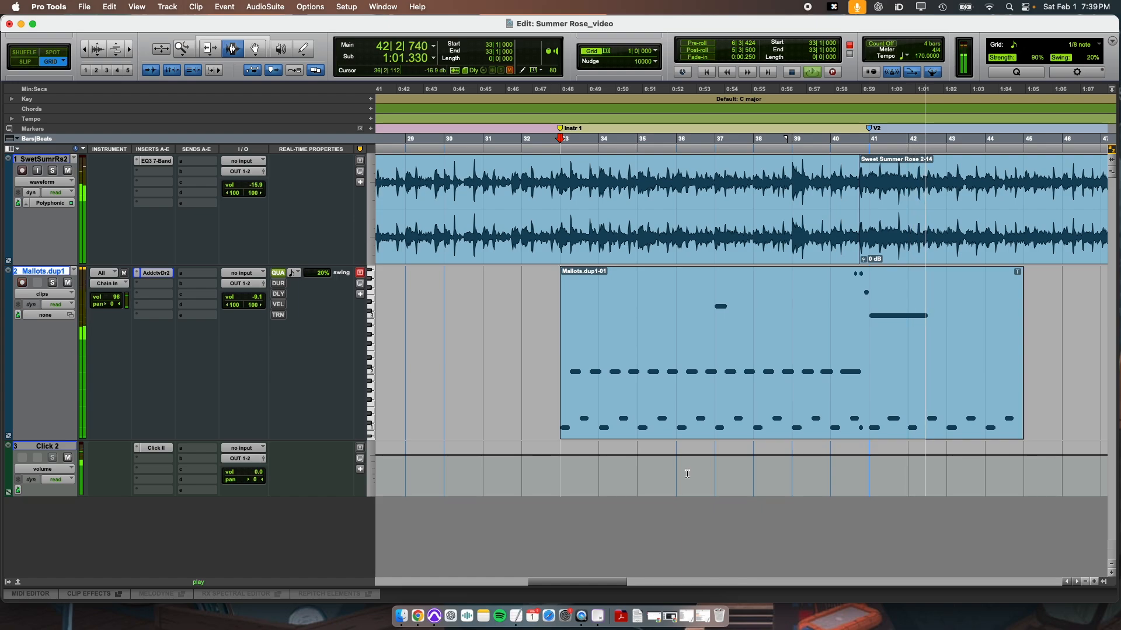
key(space)
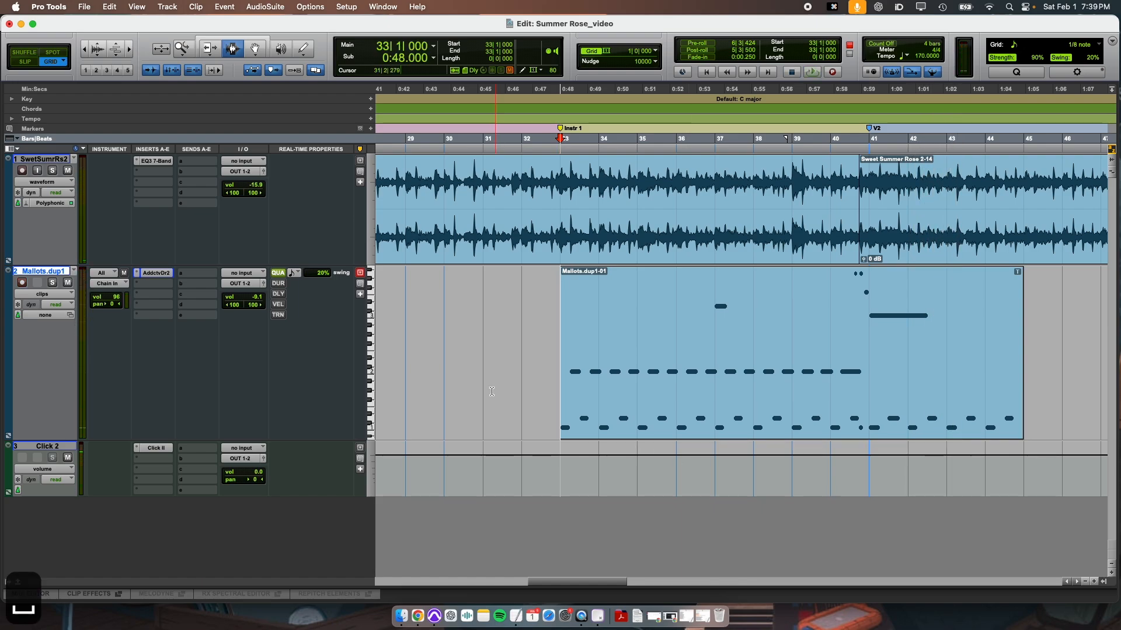
click(283, 274)
Open the Mallots.dup1-01 clip in the MIDI Editor and select all C1 and D1 notes from bar 33 to bar 45.
key(super+4)
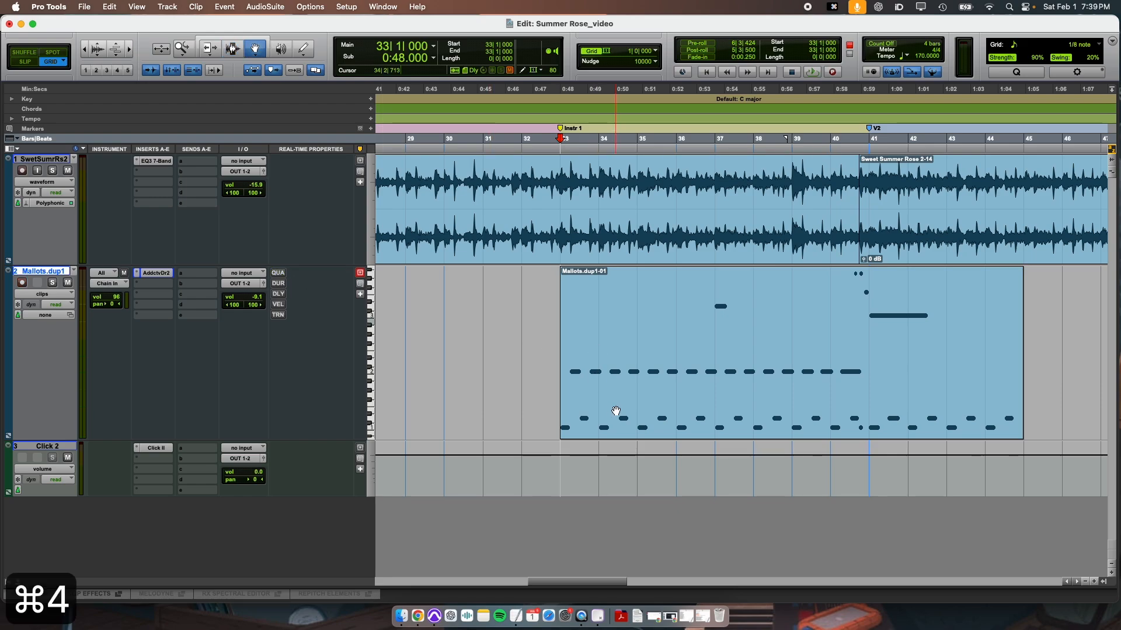
double_click(638, 392)
key(r)
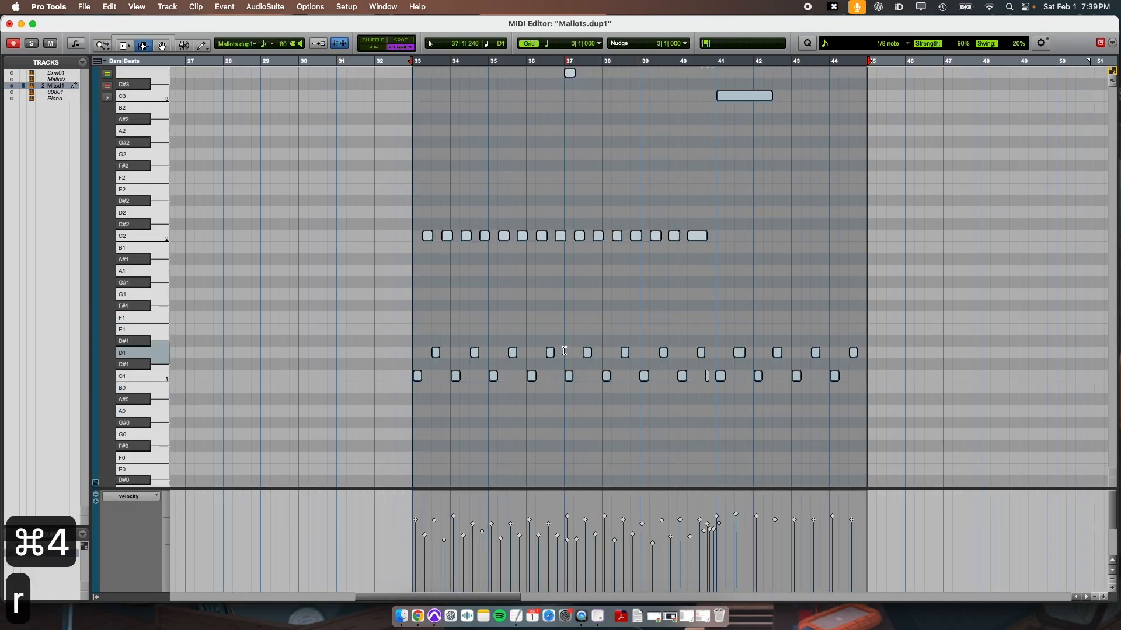
click(564, 351)
key(super+4)
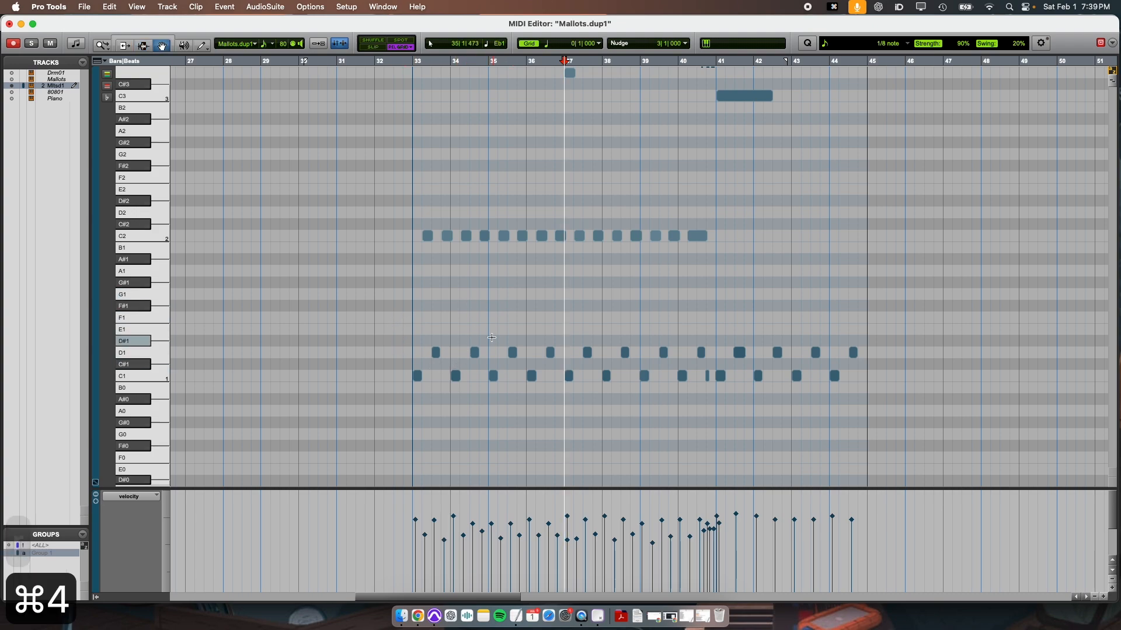
scroll(443, 327, right, 2)
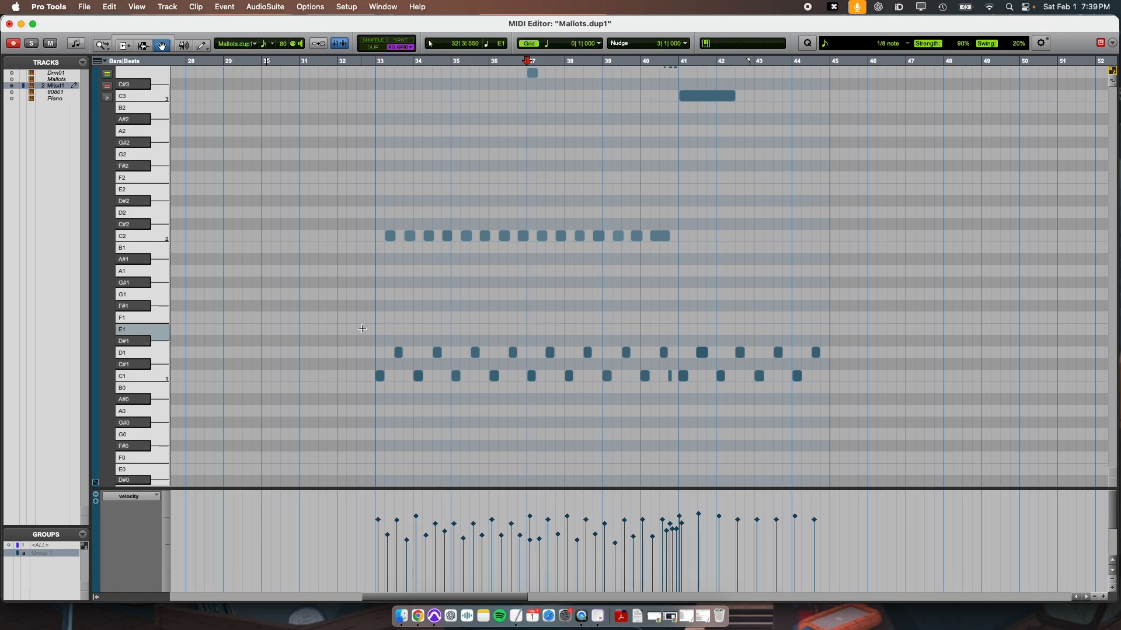
drag(362, 329, 839, 445)
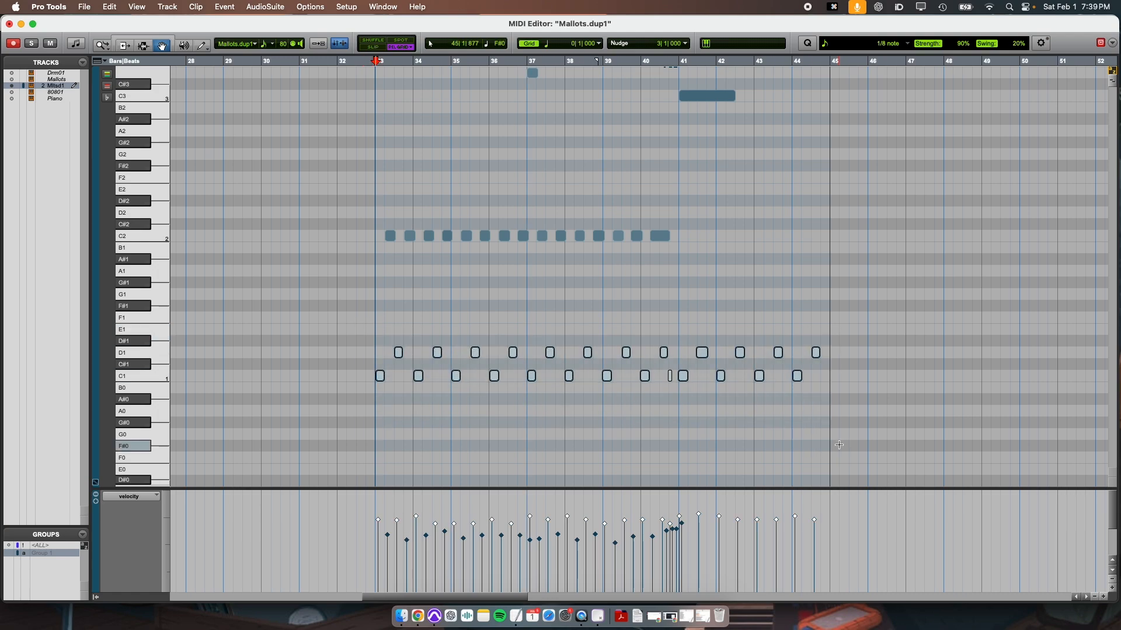
Open the Quantize event operation for the selected notes, set its strength to 91%, and close the MIDI Editor.
key(alt+0)
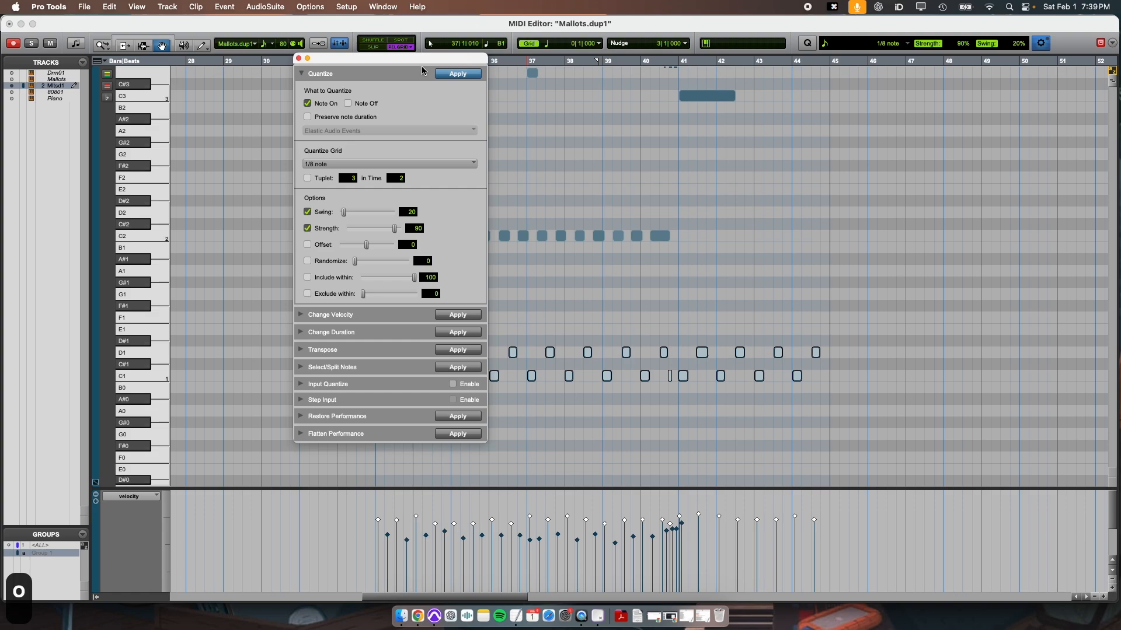
drag(405, 55, 307, 62)
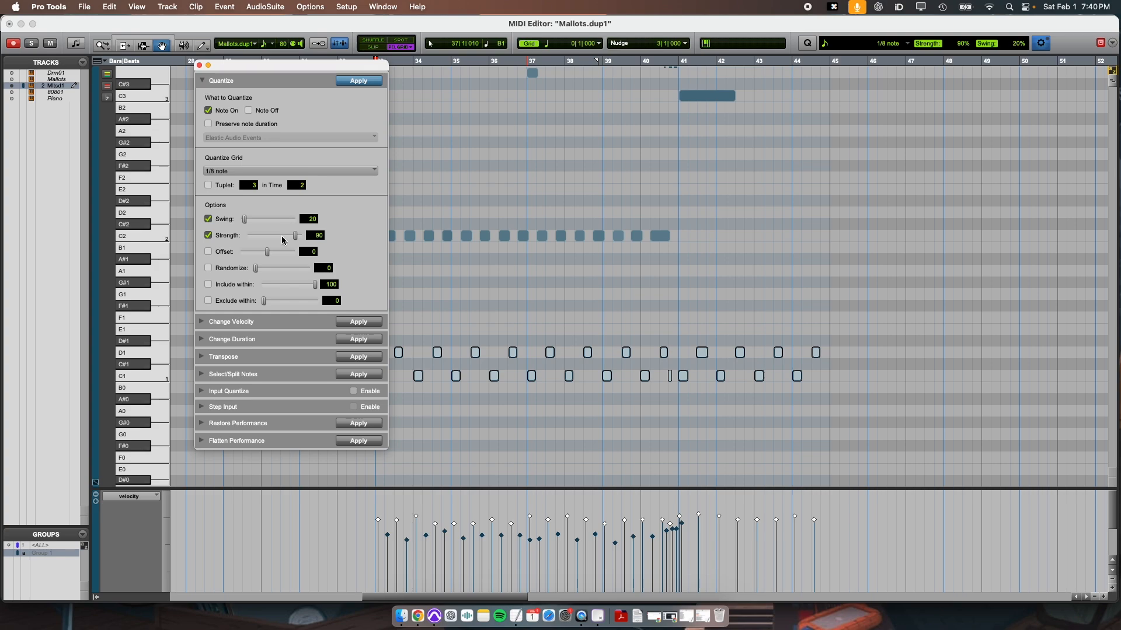
click(321, 237)
drag(300, 238, 300, 240)
drag(313, 71, 230, 48)
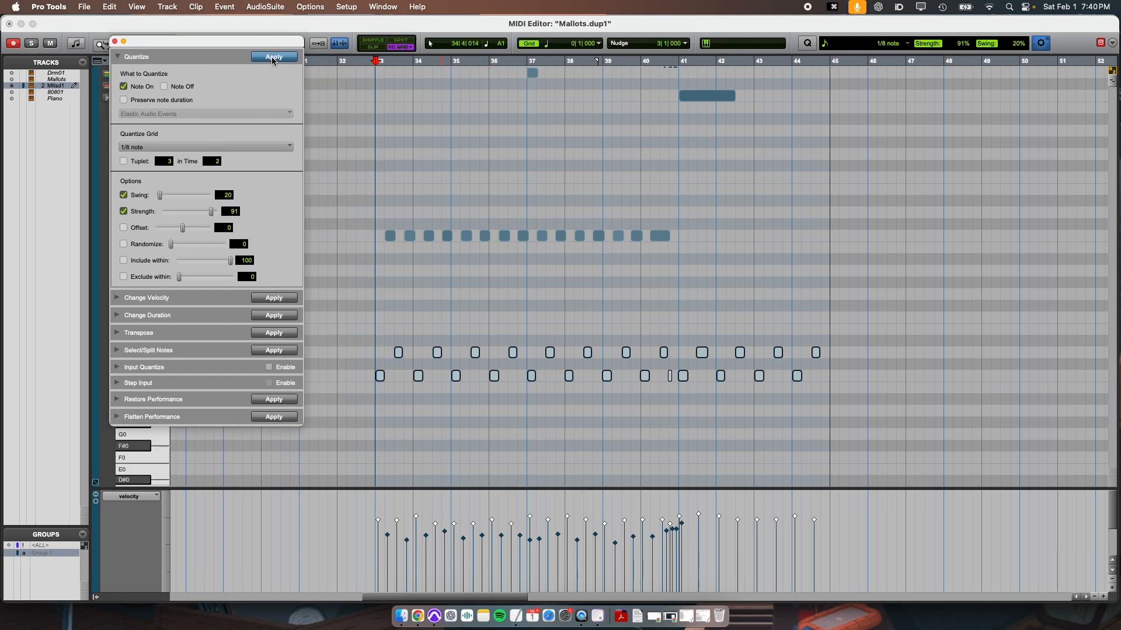
key(super+w)
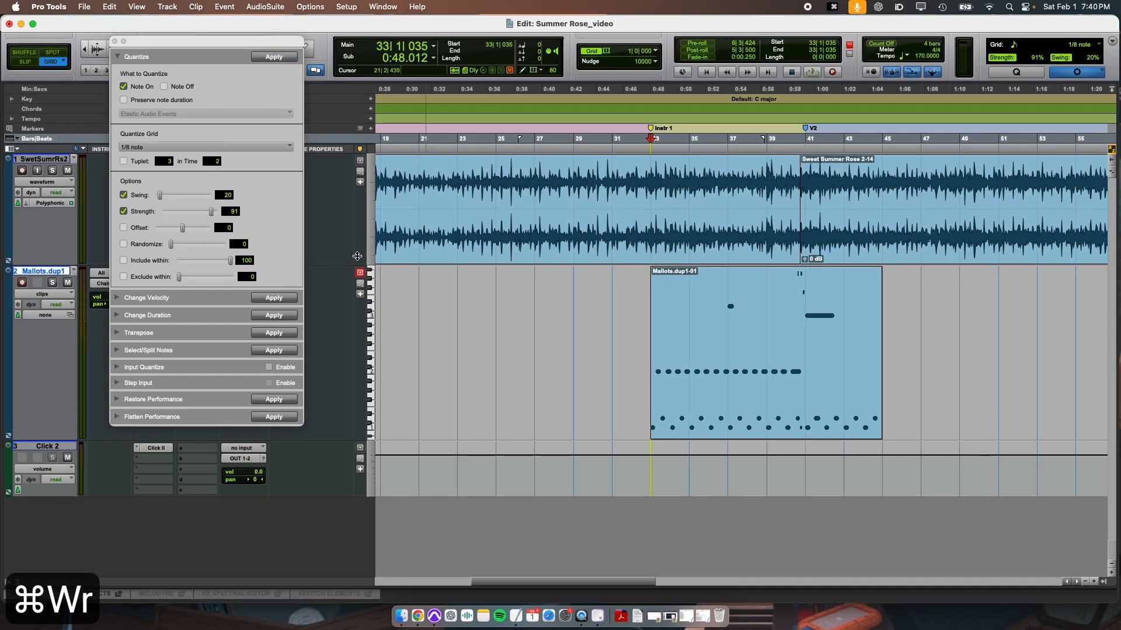
Close the event operations, select the Mallots.dup1 clip from bar 33 to bar 45, and duplicate the track's playlist under the suggested name.
click(115, 43)
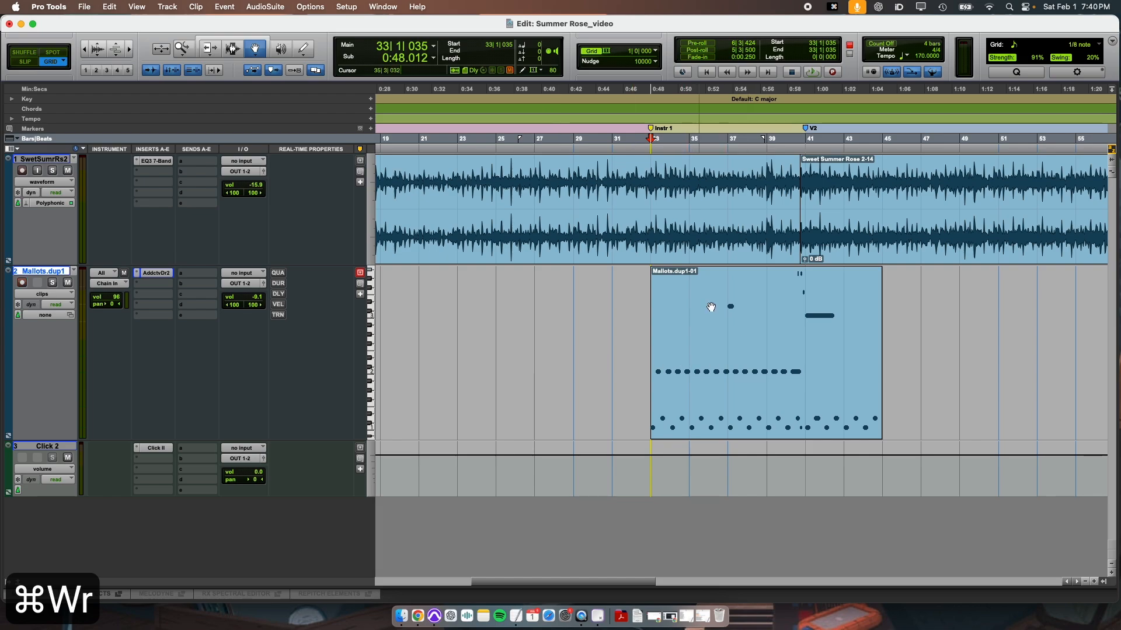
key(super+3)
click(707, 340)
drag(644, 361, 875, 384)
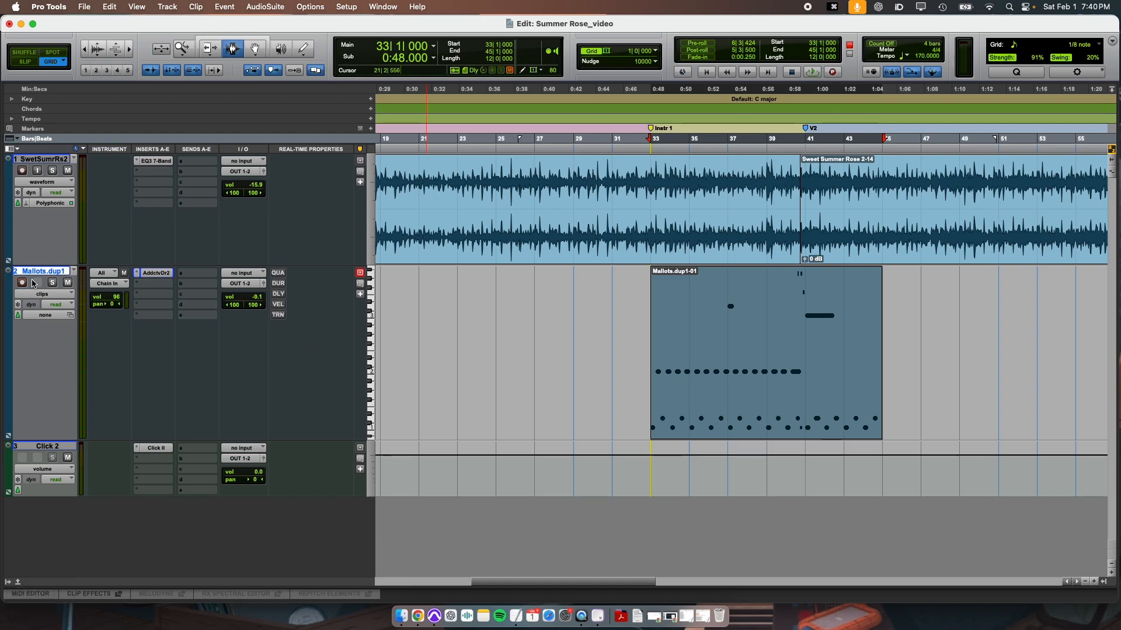
click(76, 274)
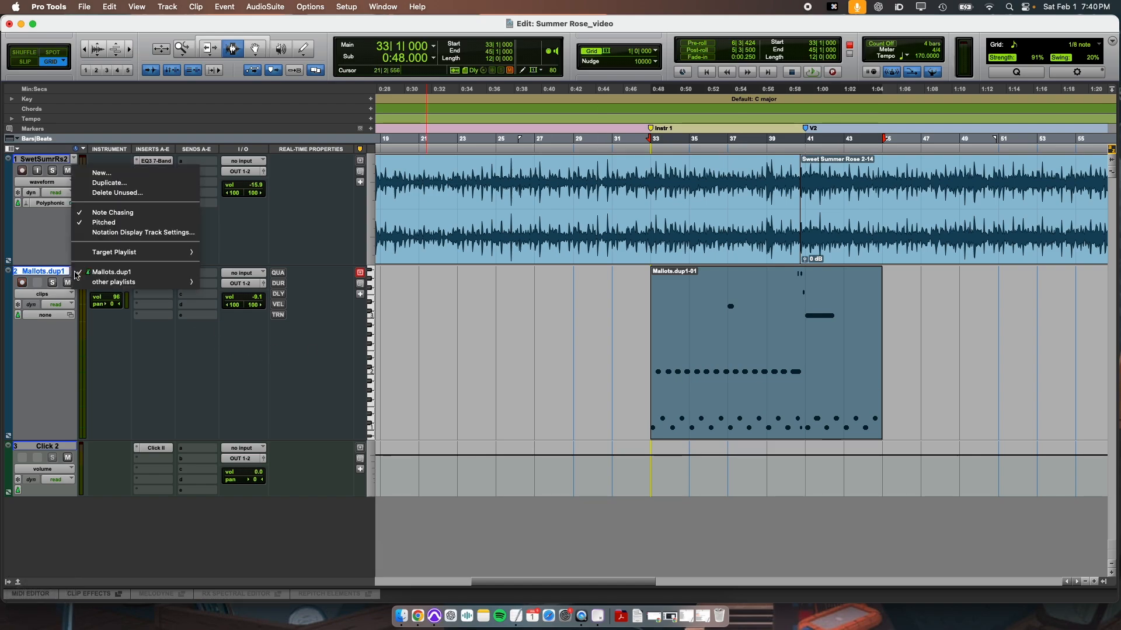
click(120, 184)
key(Return)
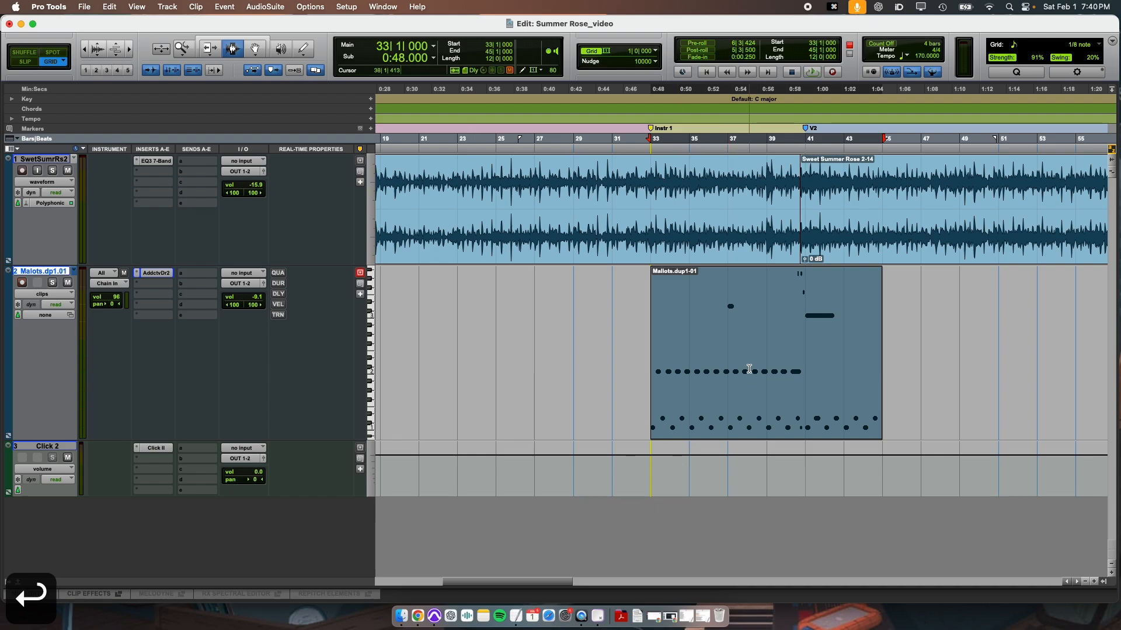
Quantize all C1 and D1 notes of the bar 33–45 clip in the MIDI Editor to 1/8 notes with 20% swing and 91% strength.
click(634, 331)
drag(655, 341, 843, 384)
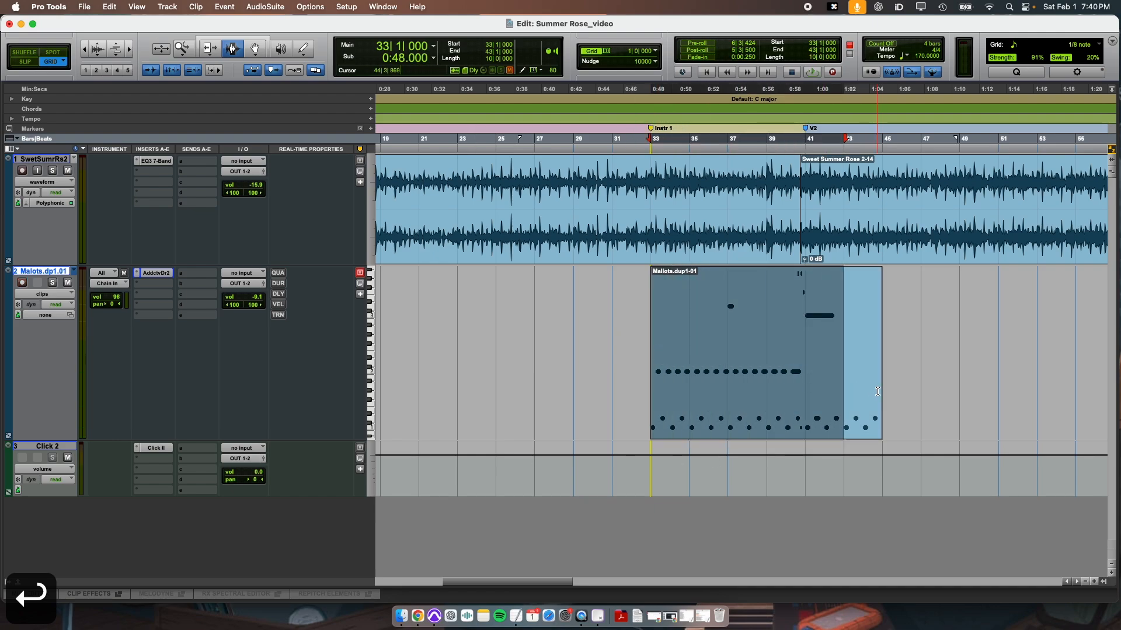
click(877, 392)
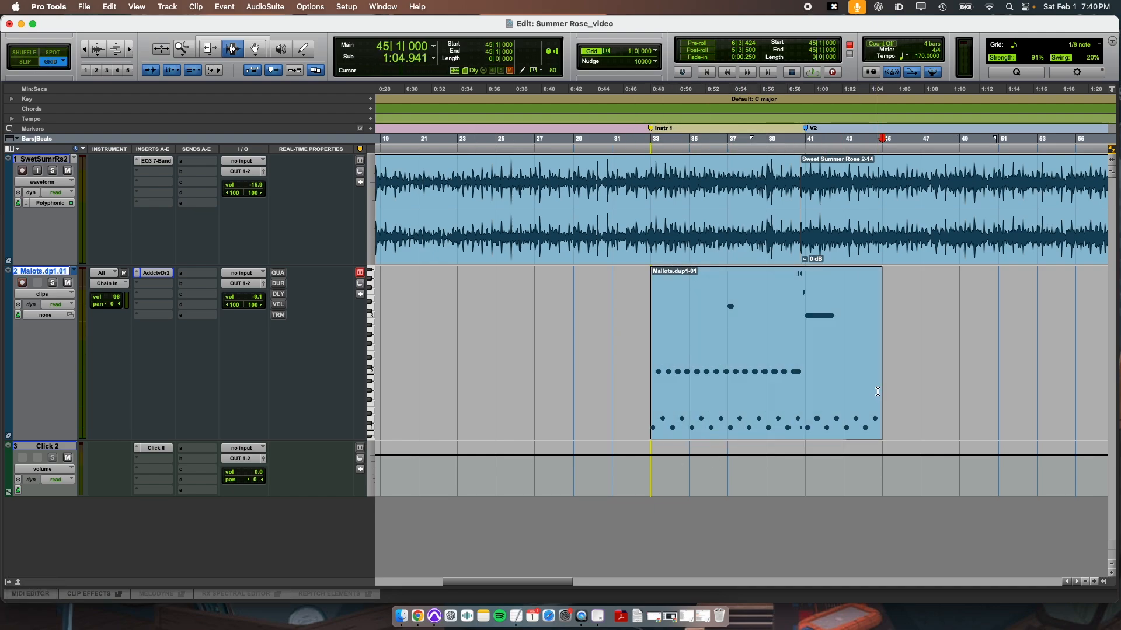
double_click(789, 398)
key(alt+0)
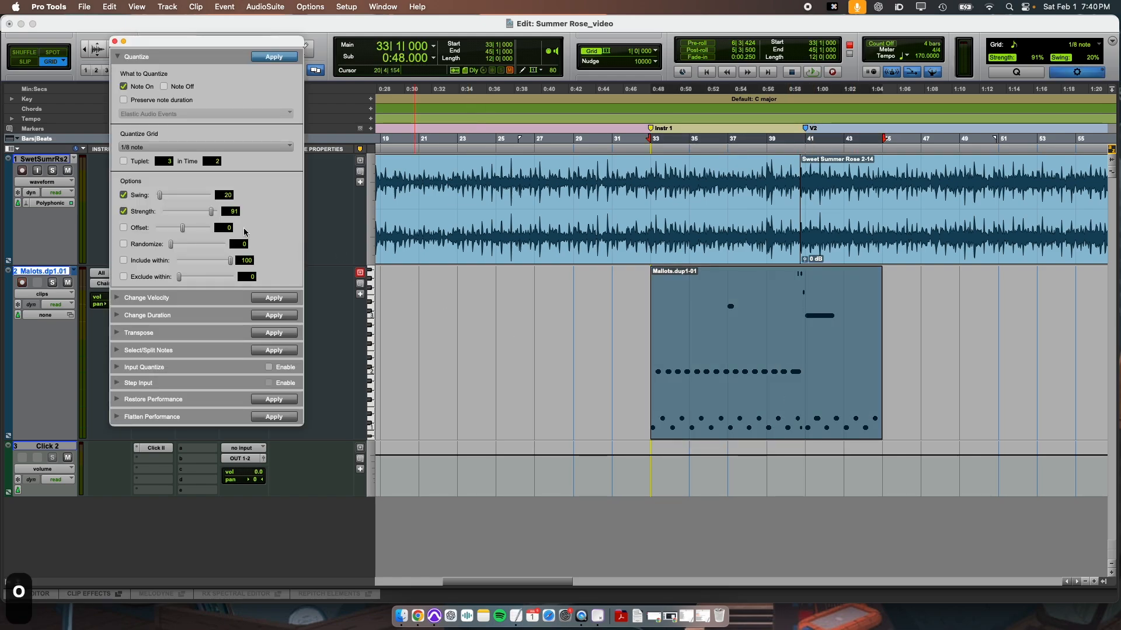
key(super+4)
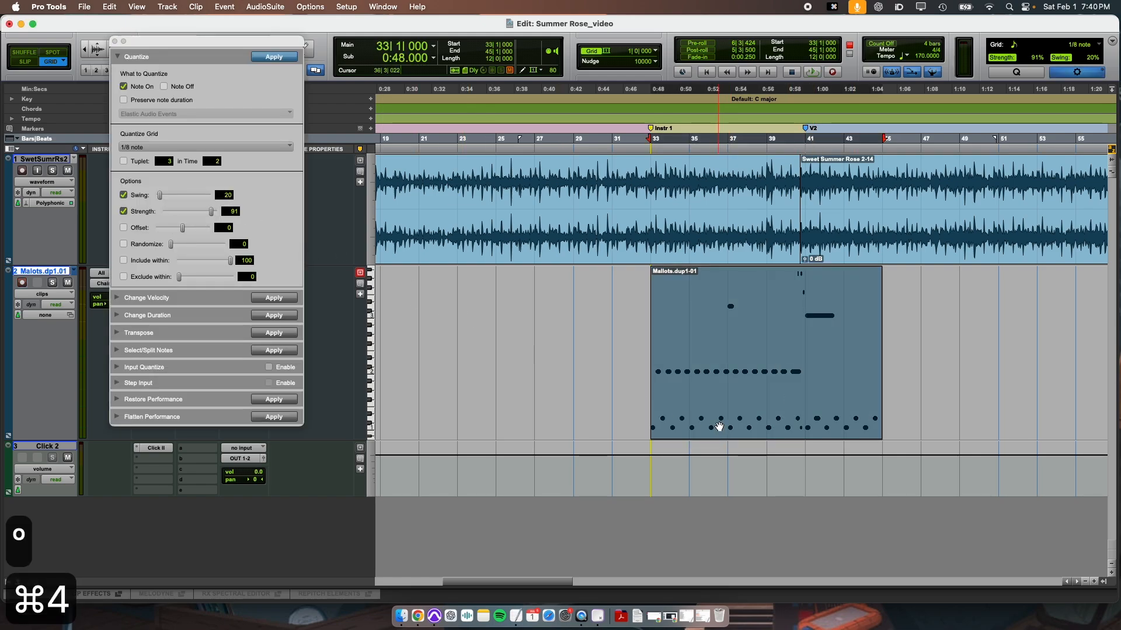
key(r)
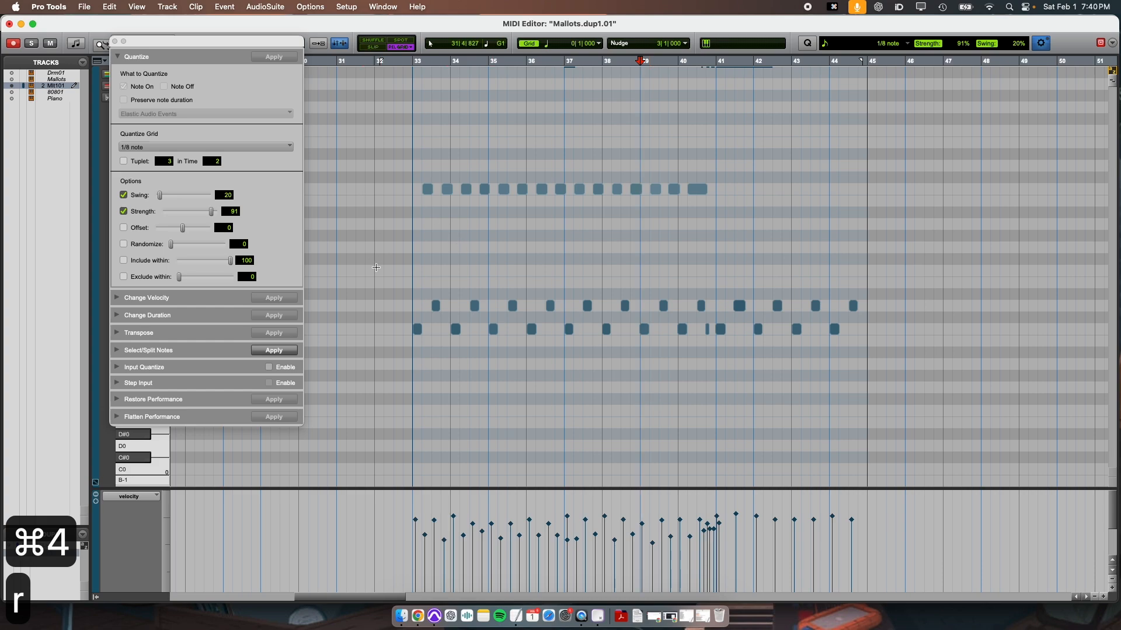
drag(385, 293, 868, 375)
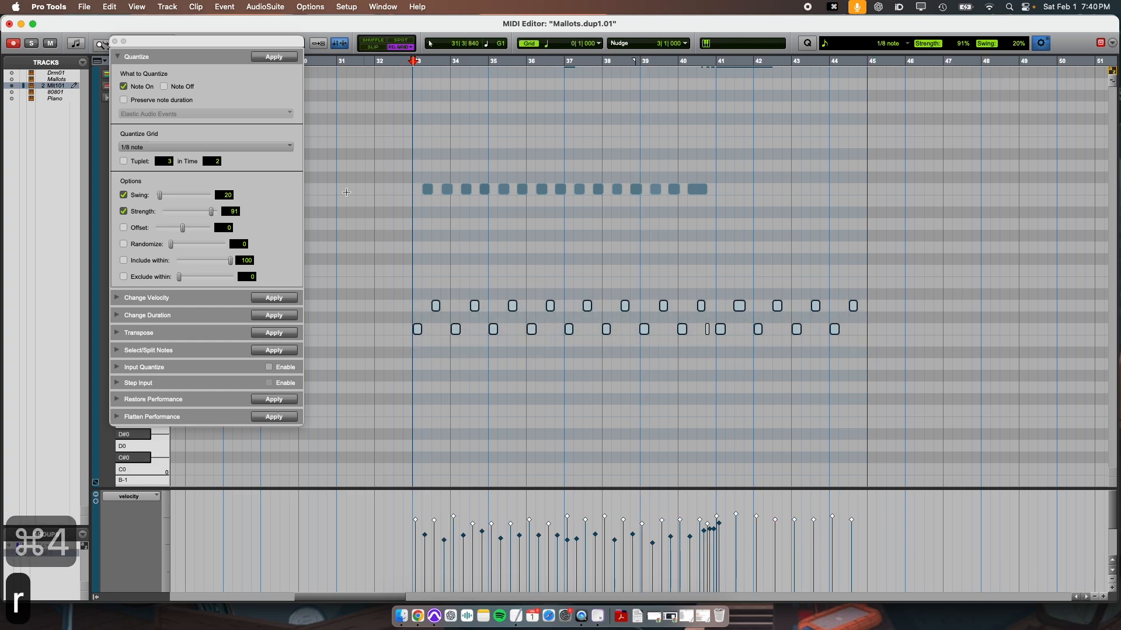
click(275, 60)
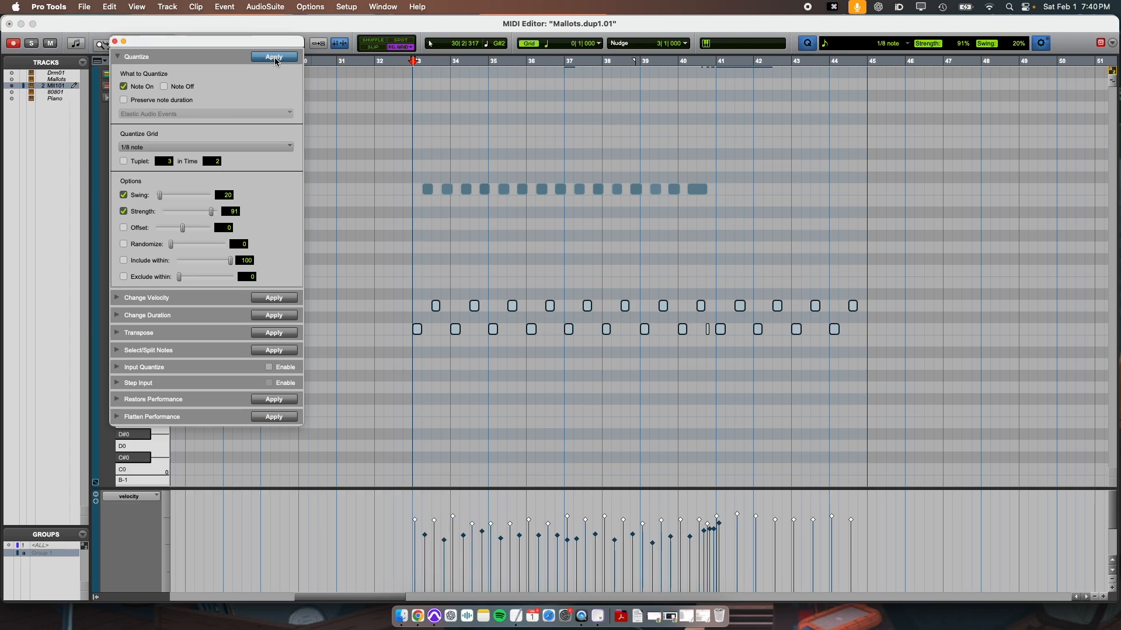
Quantize the row of C2 notes from bar 33 to bar 41 to 1/8 notes with the strength set to 82%.
scroll(467, 295, up, 3)
click(430, 247)
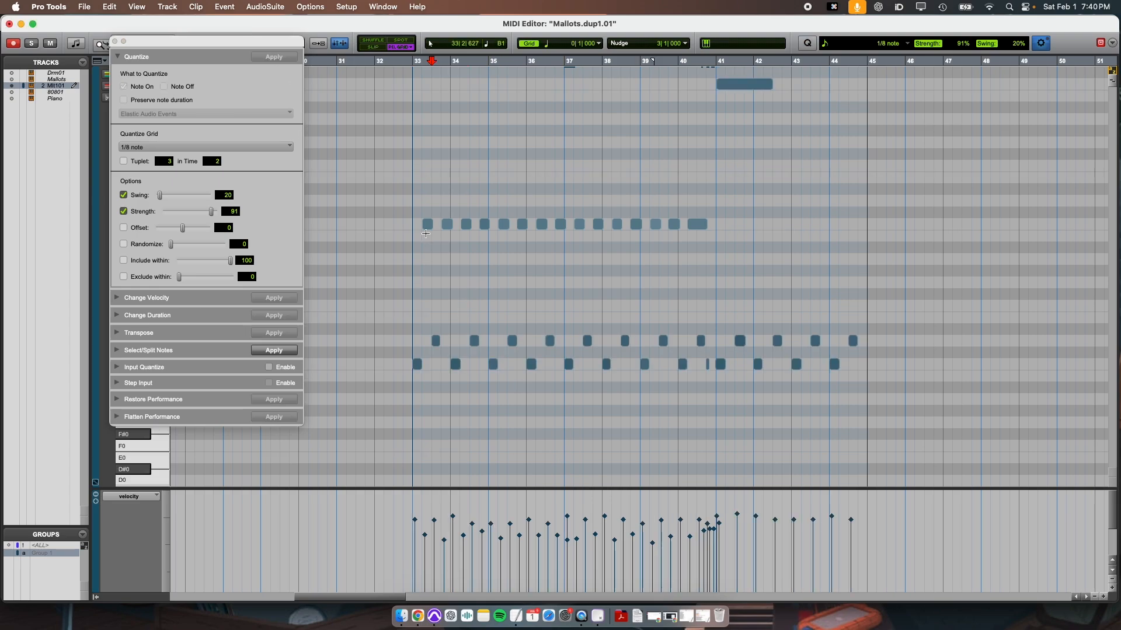
drag(405, 214, 715, 237)
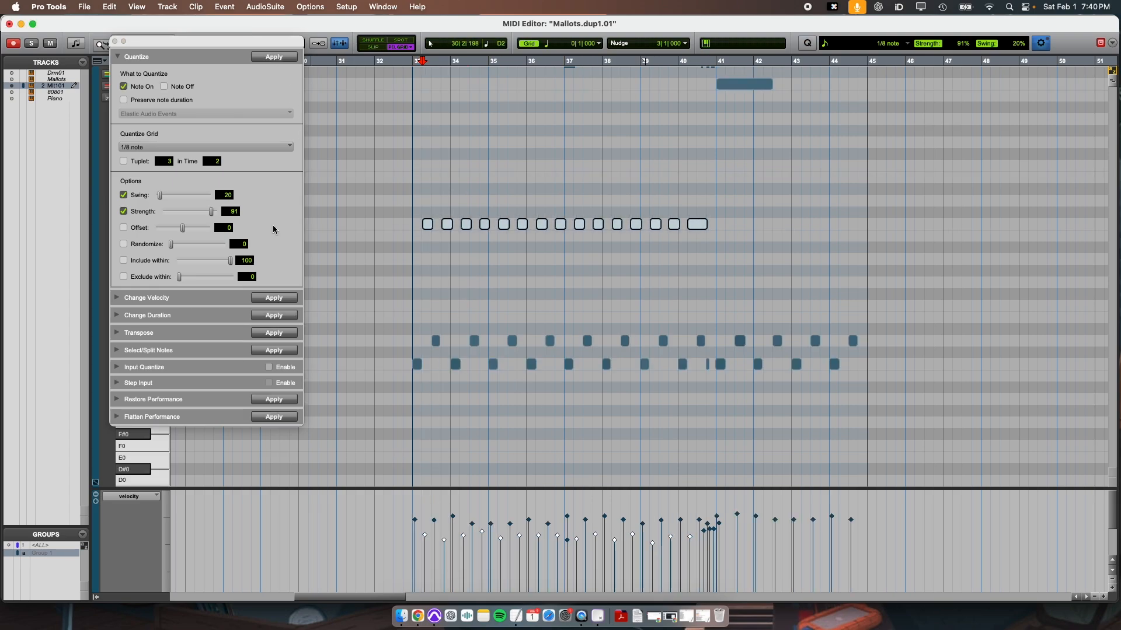
drag(212, 218, 206, 216)
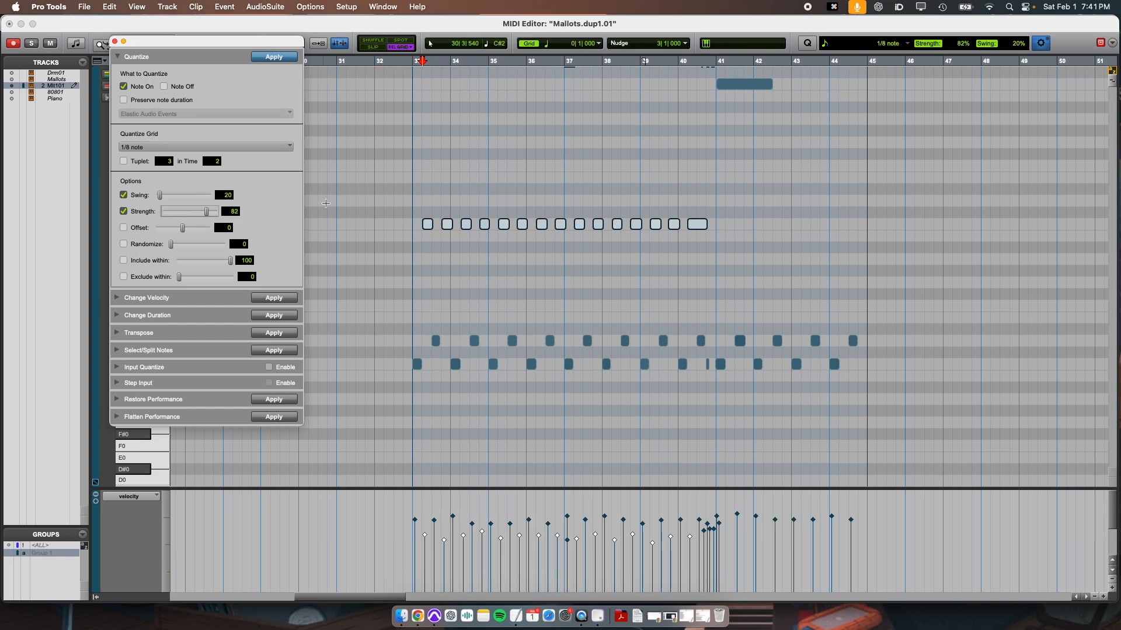
click(274, 57)
Select the three short F3 and A3 notes just before bar 41 and quantize them with 82% strength and 20% swing.
scroll(697, 175, up, 15)
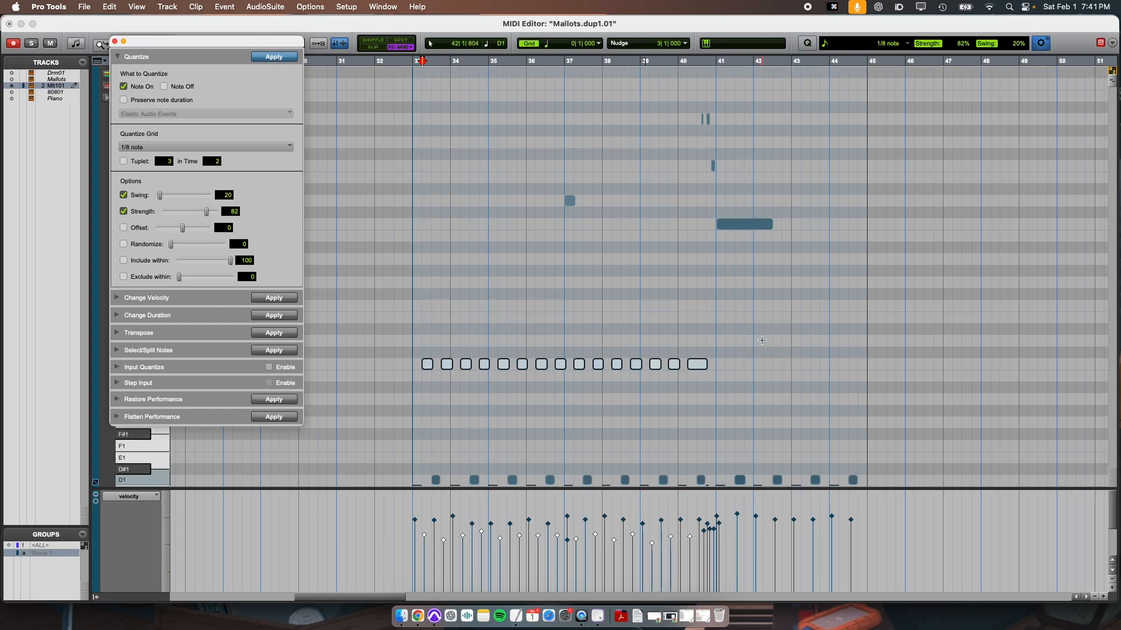
click(697, 162)
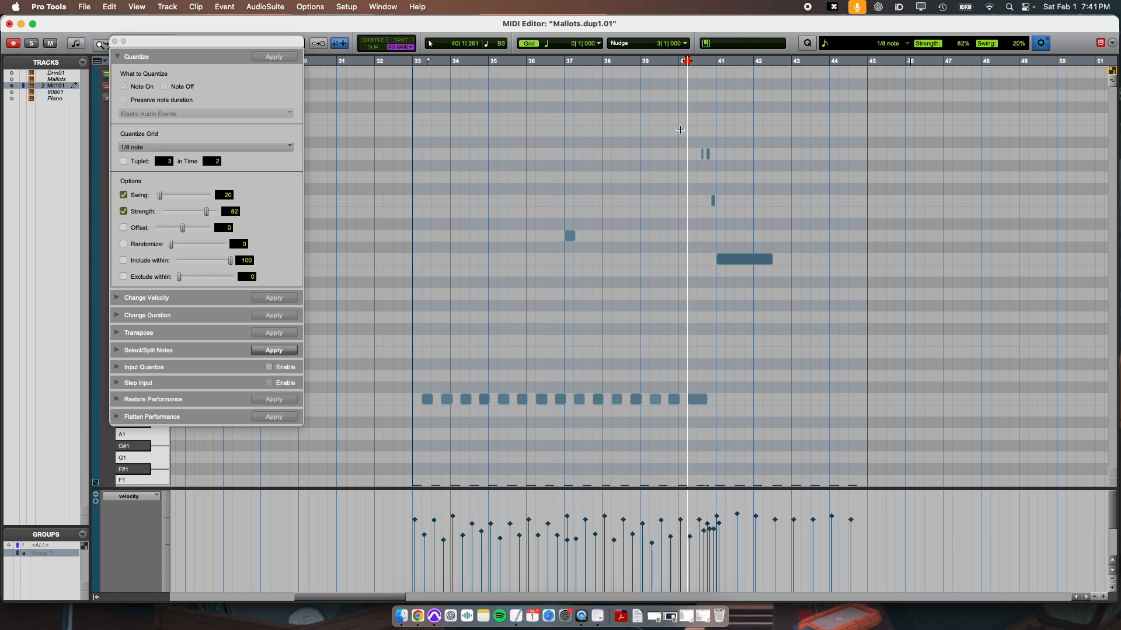
drag(679, 131, 742, 214)
click(694, 142)
drag(683, 129, 724, 210)
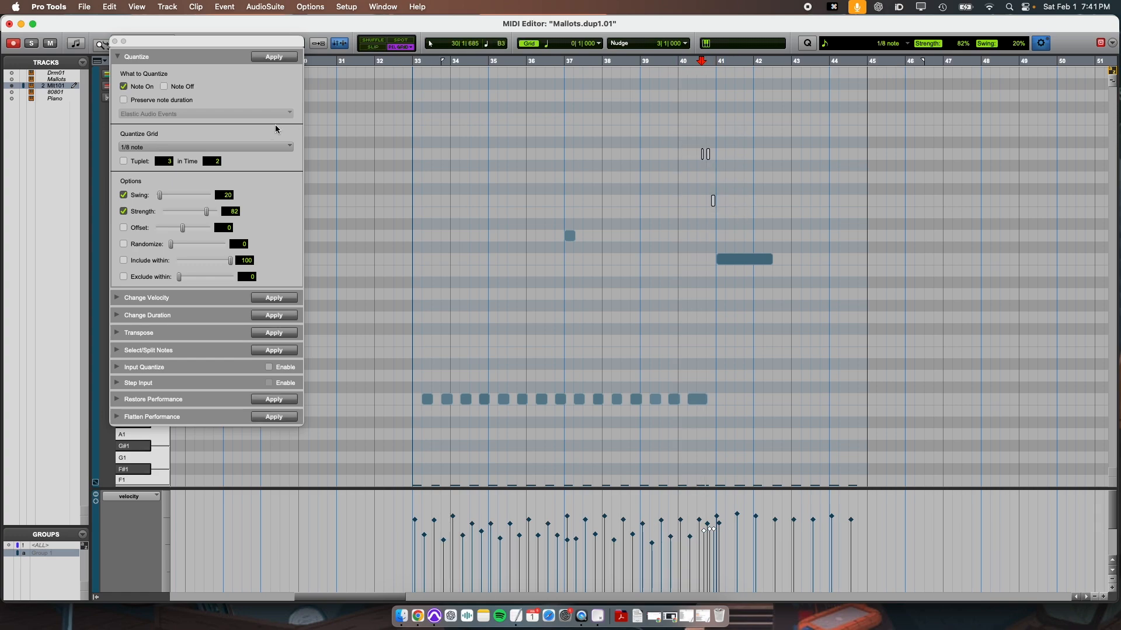
click(282, 57)
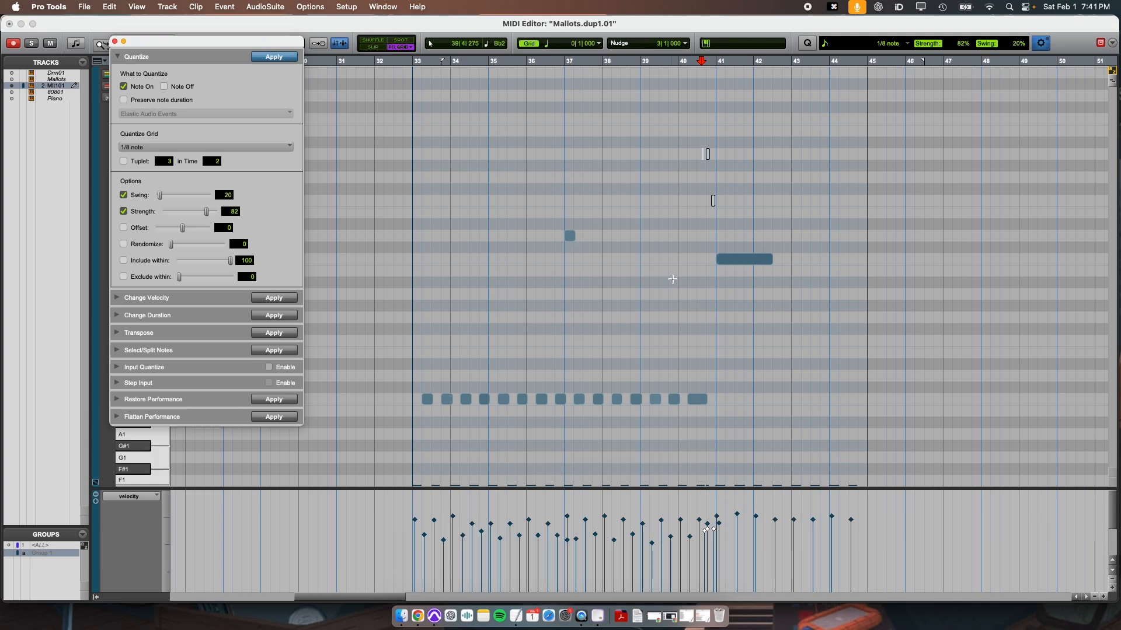
Move the long C3 note slightly earlier, to the start of bar 41.
key(t)
key(t)
key(t)
key(t)
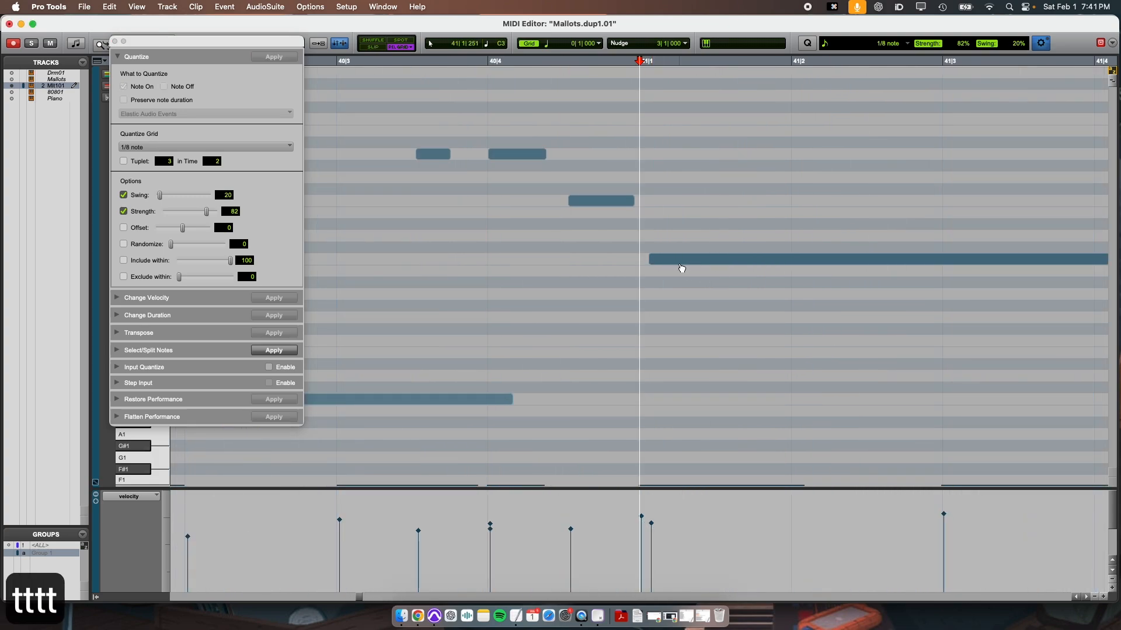
drag(682, 265, 671, 267)
key(r)
key(r)
key(r)
key(r)
key(r)
key(super+3)
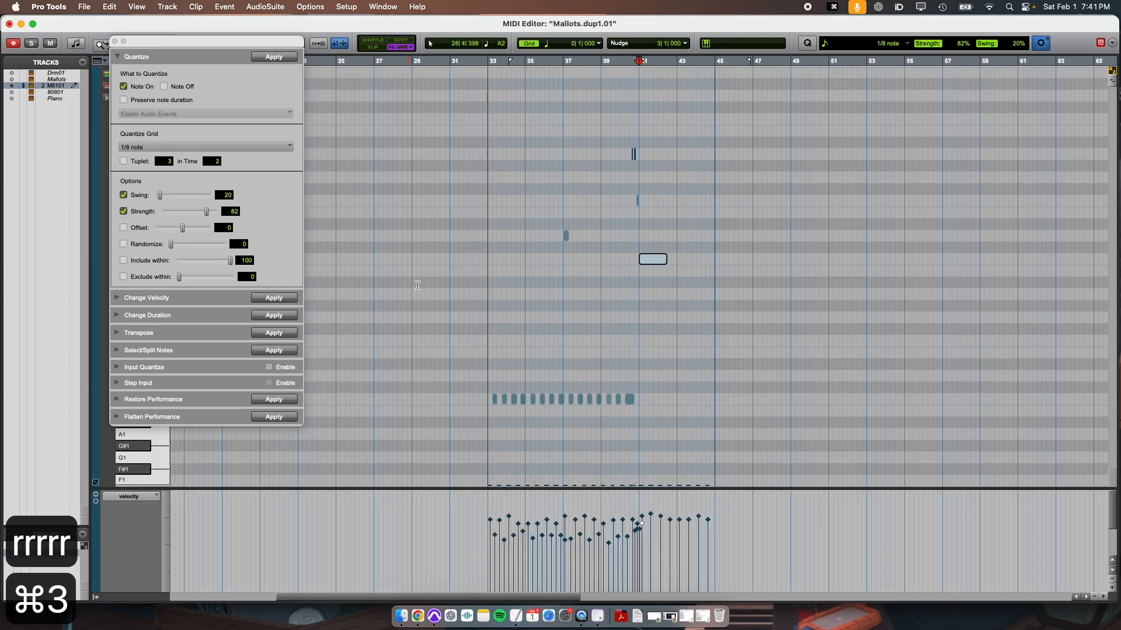
Close the MIDI Editor and play the quantized drum part from bar 33 past bar 43.
key(super+w)
key(super+3)
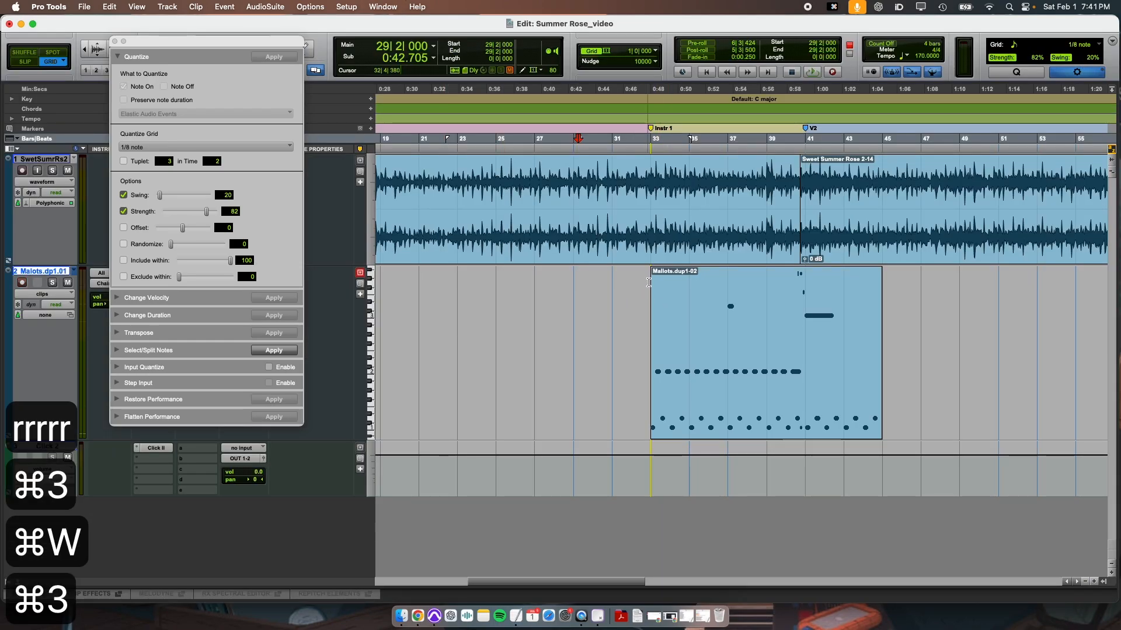
key(space)
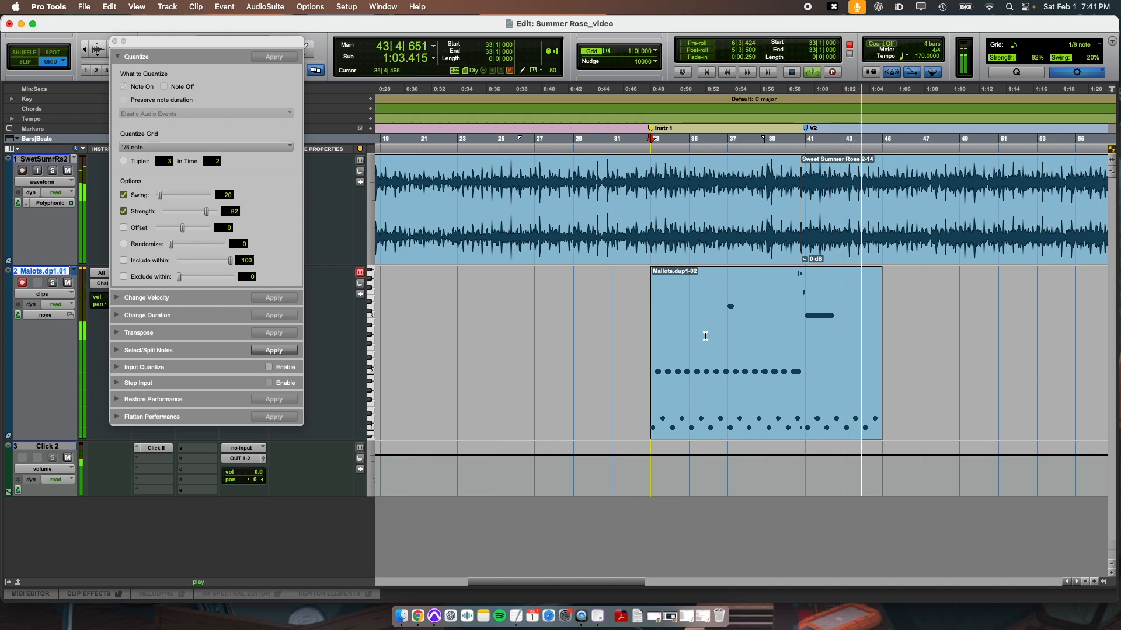
key(space)
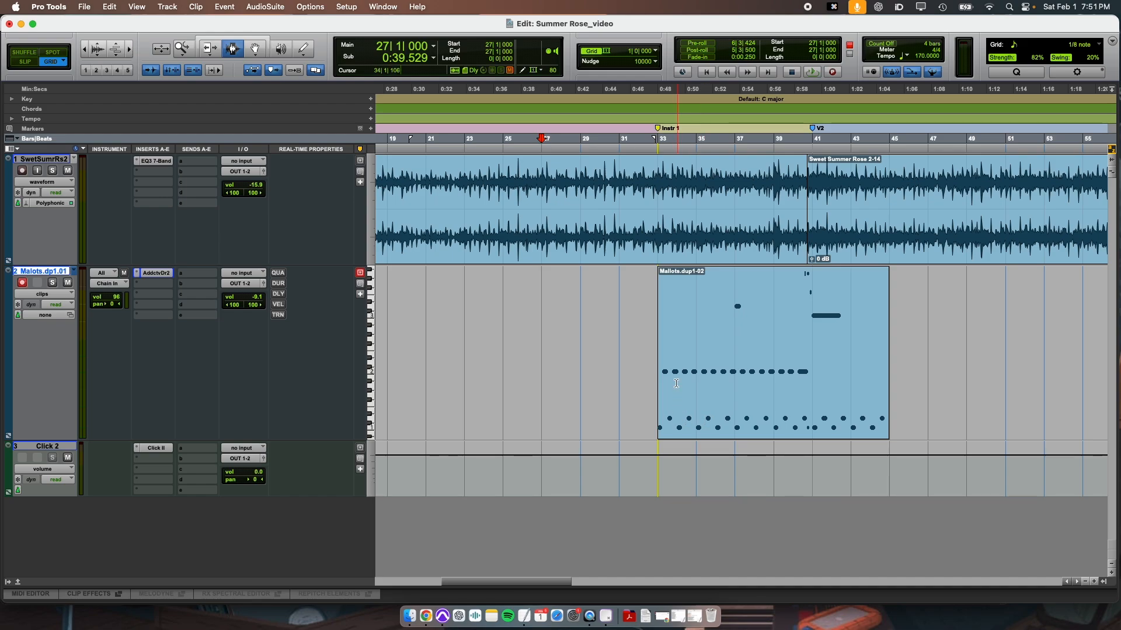
Place the edit cursor at bar 32, open the MIDI Editor, and insert an E2 note at the start of that bar.
key(r)
click(687, 296)
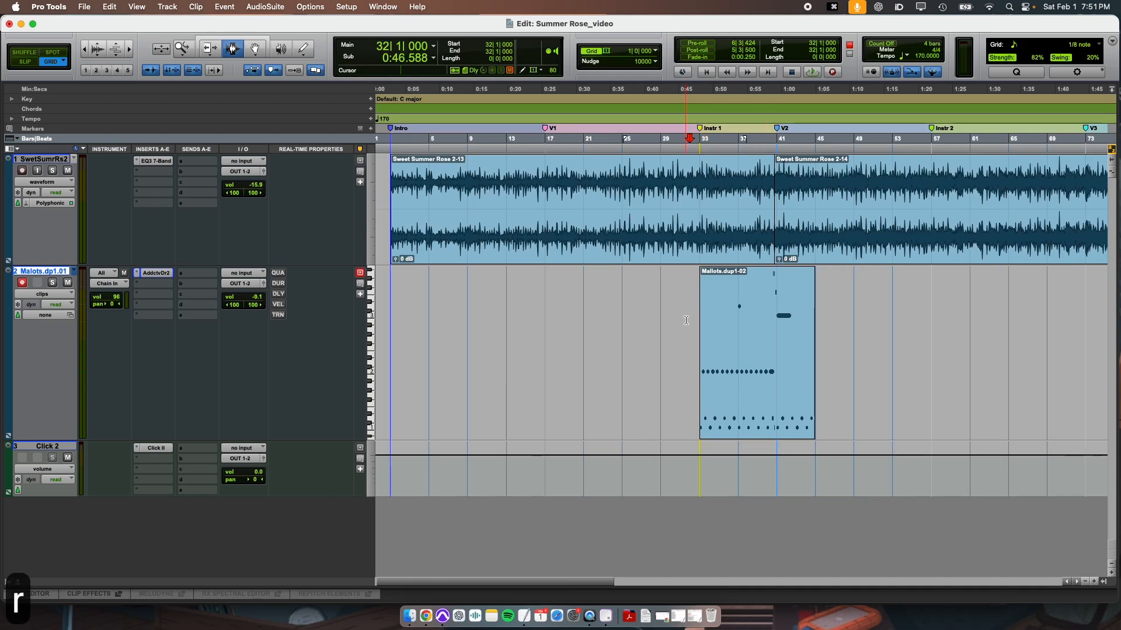
key(t)
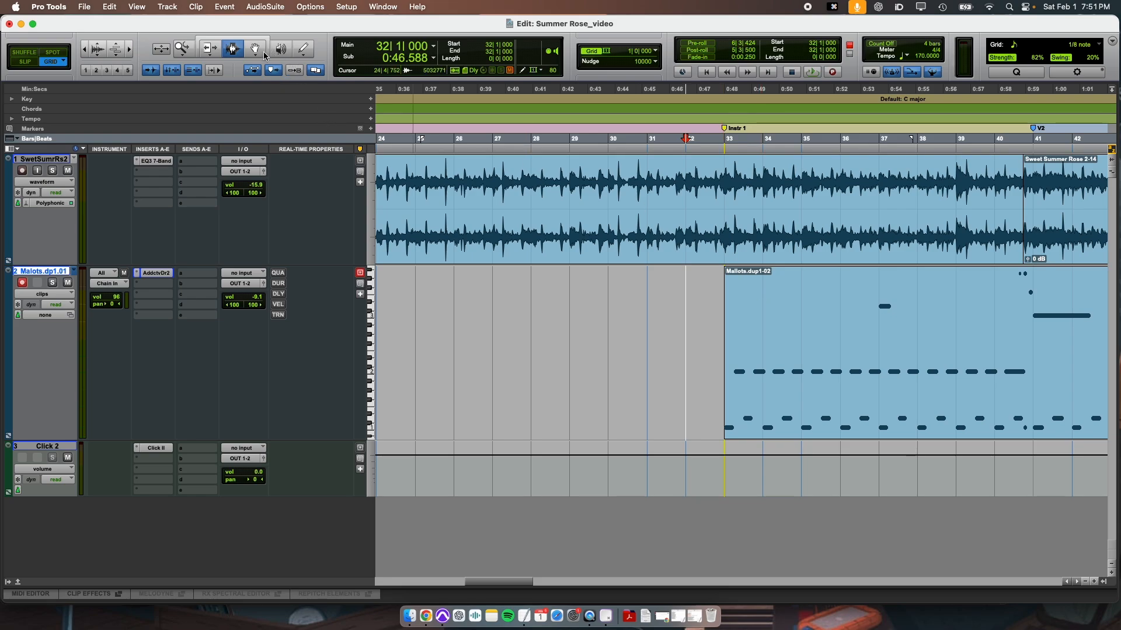
key(super+4)
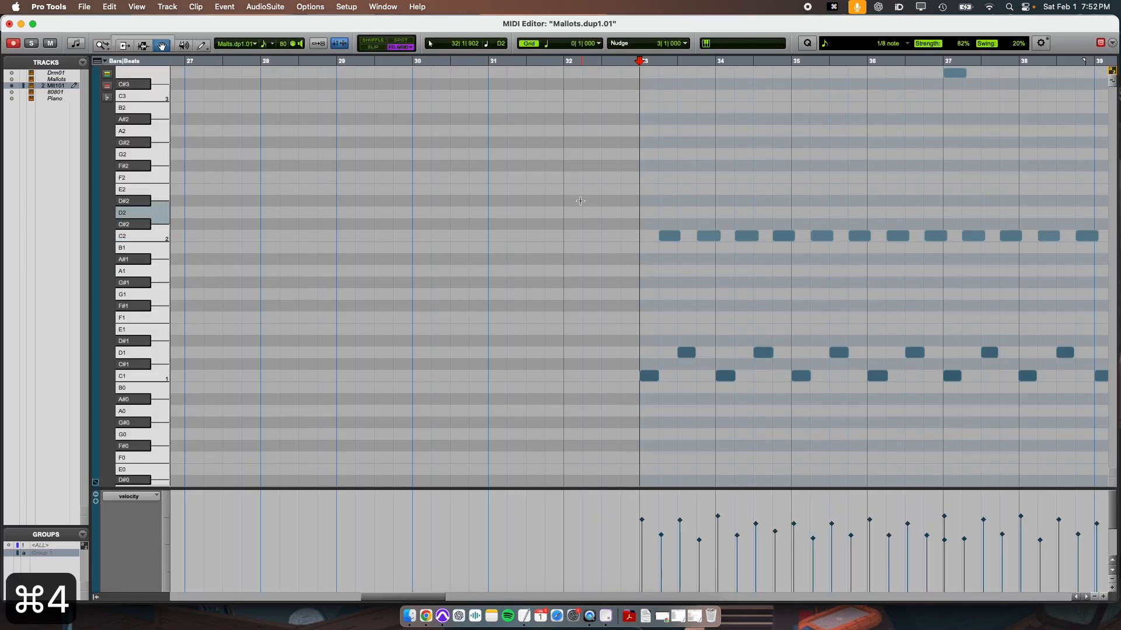
double_click(578, 191)
Set the MIDI Editor grid to 1/16 note and trim the E2 note at bar 32 to a sixteenth long.
key(super+2)
key(t)
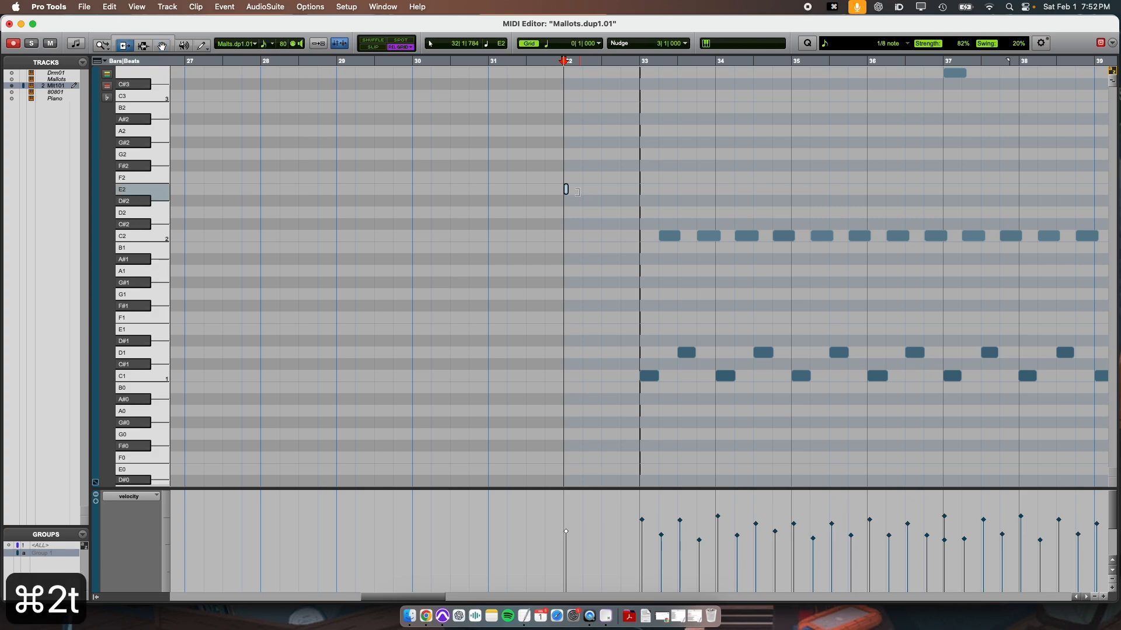
mouse_move(644, 189)
mouse_down()
mouse_move(694, 190)
mouse_move(654, 190)
mouse_up()
key(r)
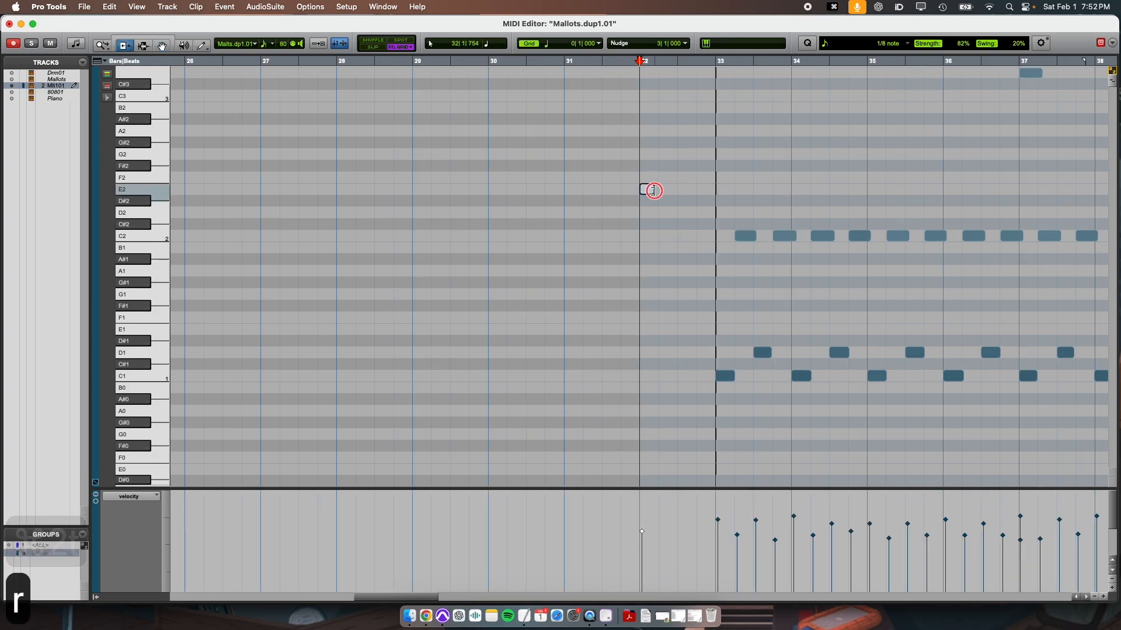
click(555, 46)
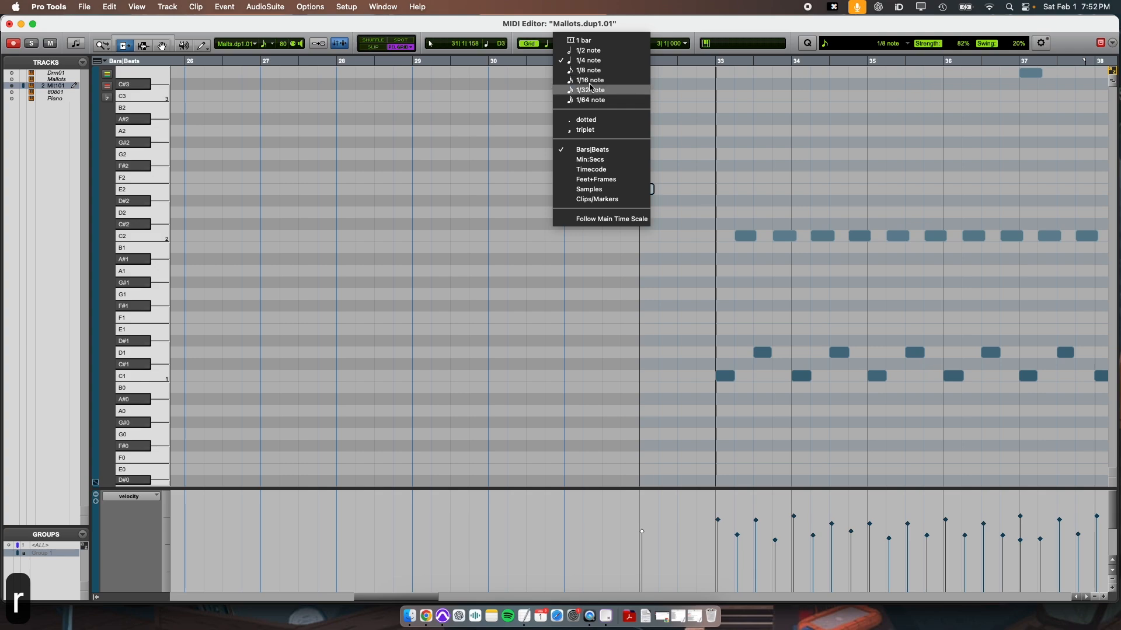
click(590, 82)
key(t)
key(t)
key(super+3)
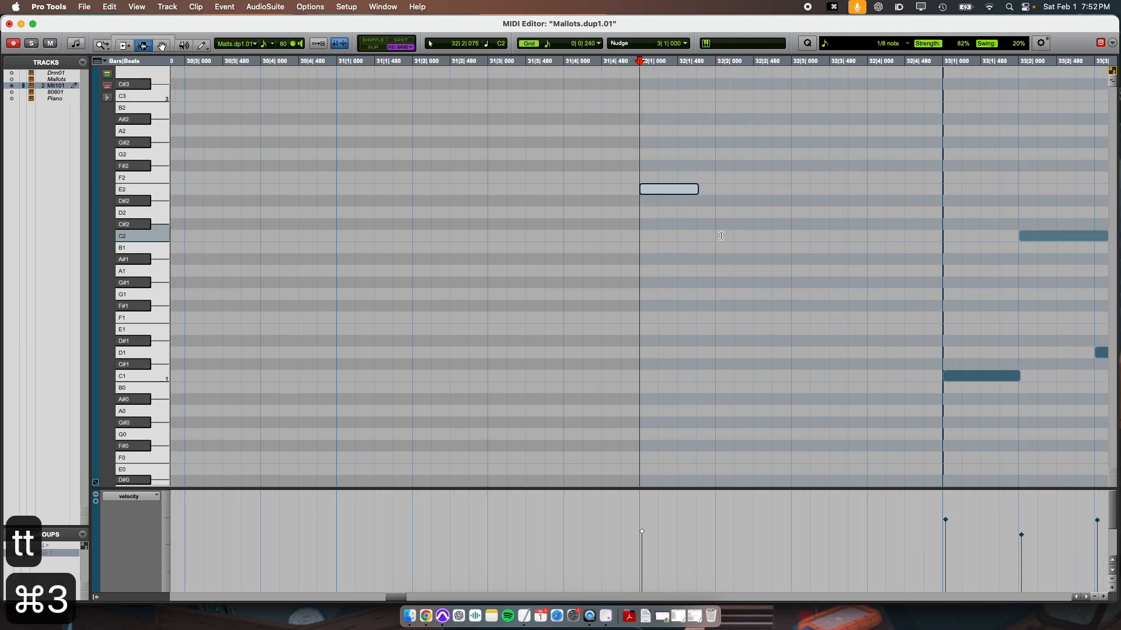
key(super+2)
drag(677, 190, 644, 195)
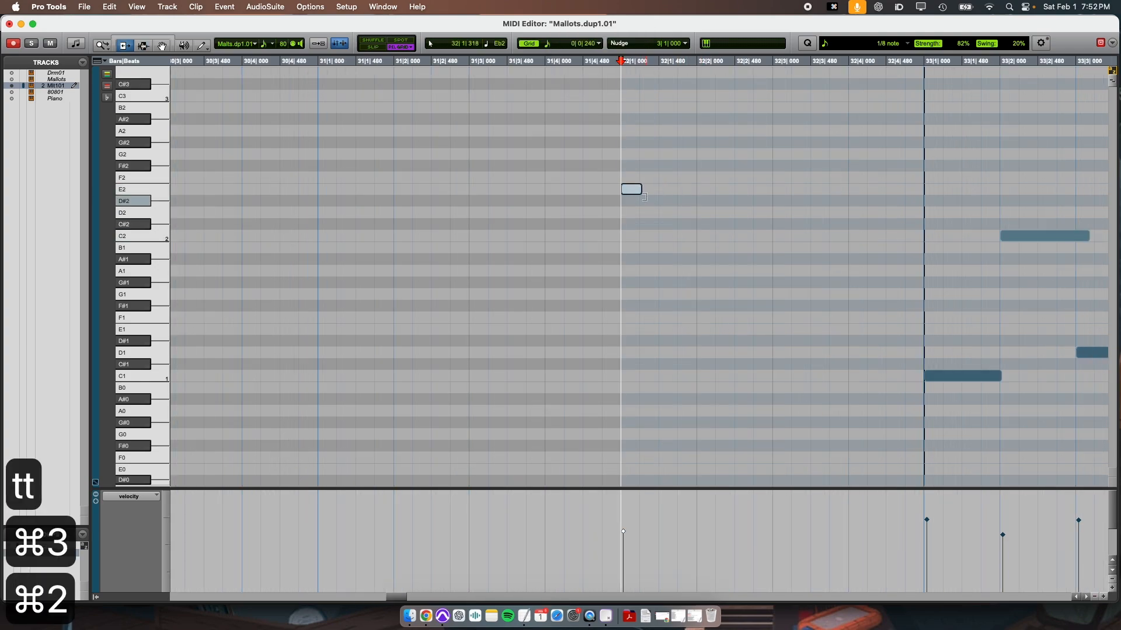
Duplicate the sixteenth-long E2 note until bar 32 is filled with sixteen consecutive notes.
key(super+4)
key(super+3)
click(646, 194)
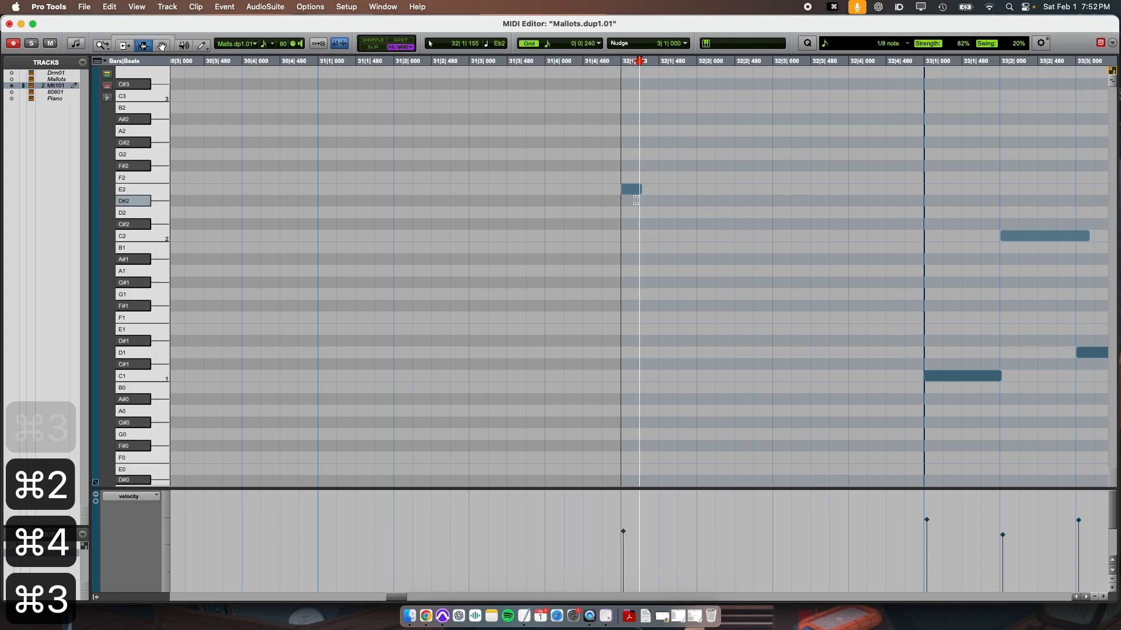
key(super+4)
drag(633, 189, 876, 196)
key(r)
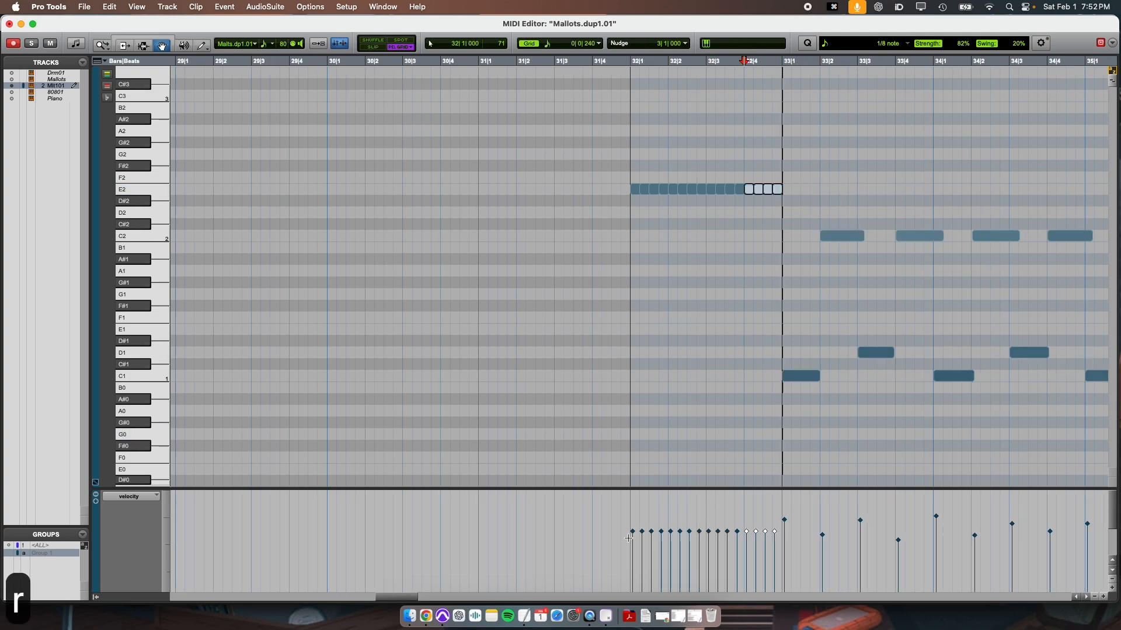
Select all sixteen E2 notes in bar 32 and transpose them together up to C3.
scroll(691, 316, up, 8)
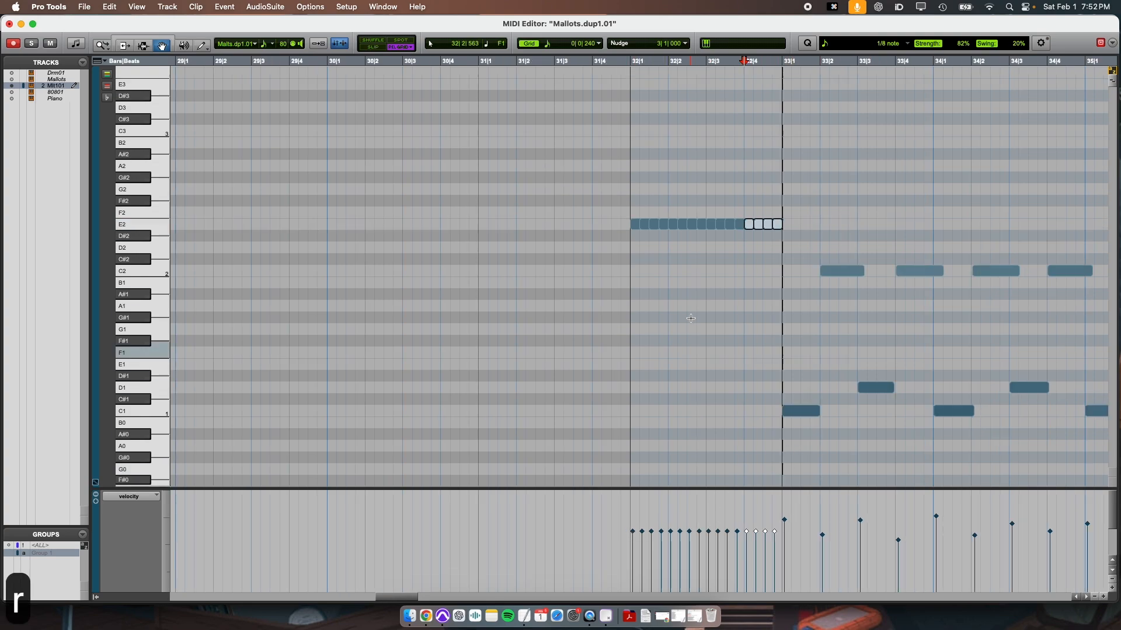
drag(569, 447, 789, 458)
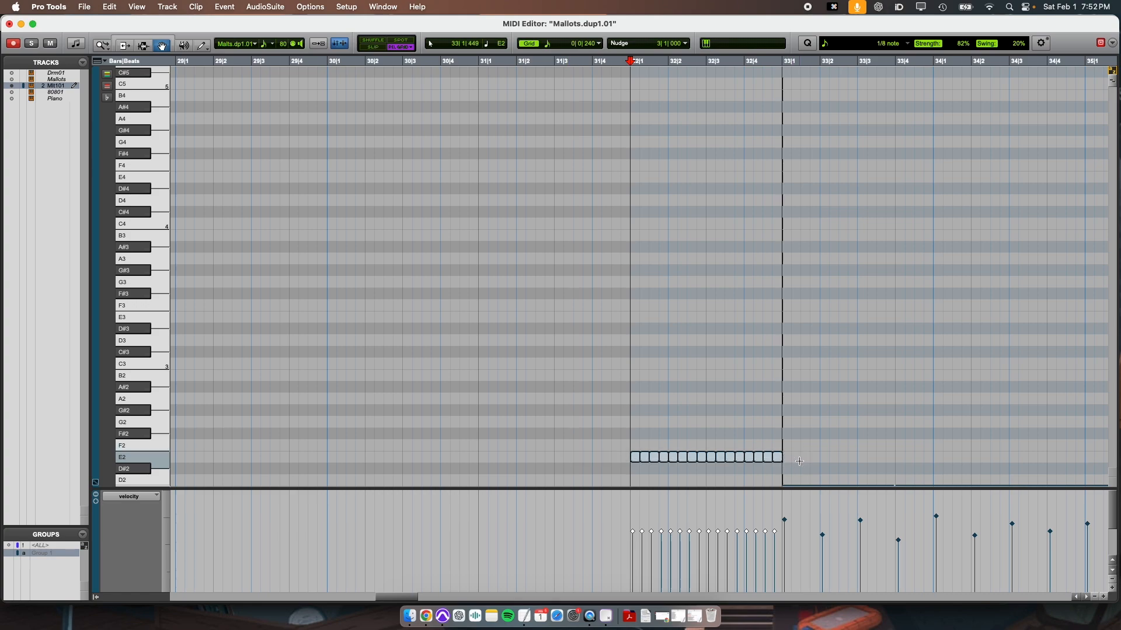
key(Up)
key(Up)
key(Up)
key(Up)
key(Up)
key(Up)
key(Up)
key(Up)
key(Up)
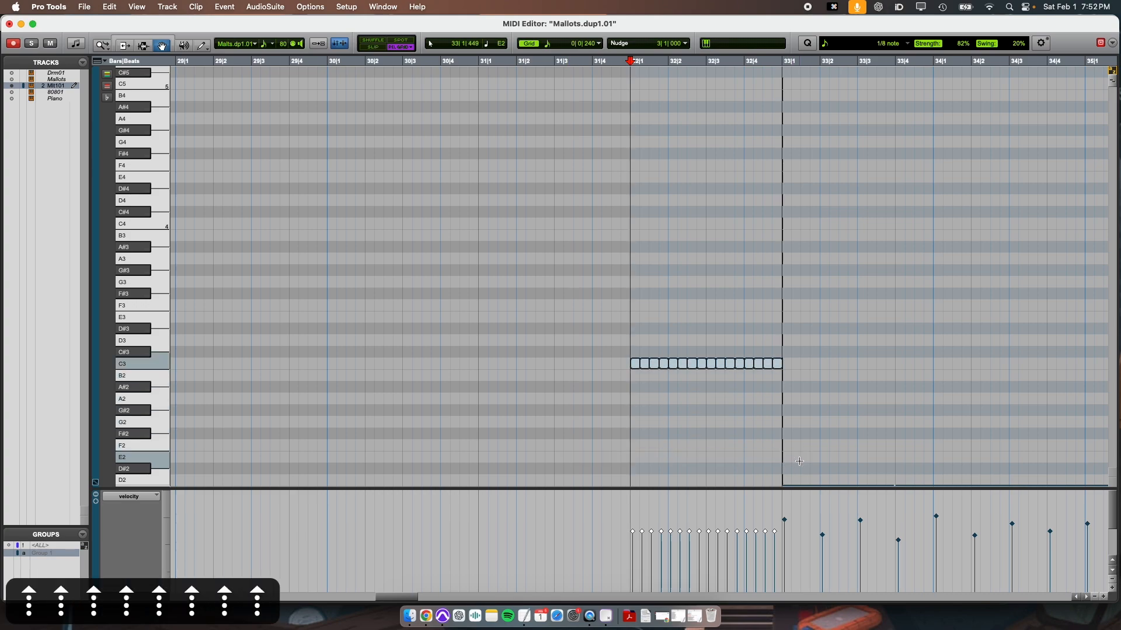
key(Down)
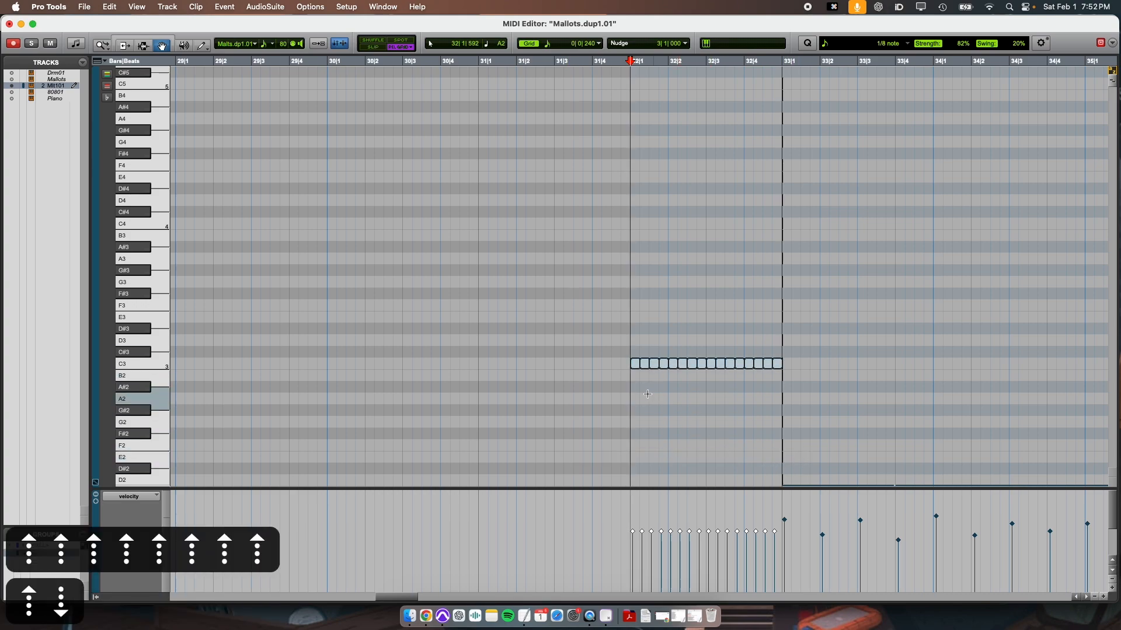
scroll(646, 394, down, 6)
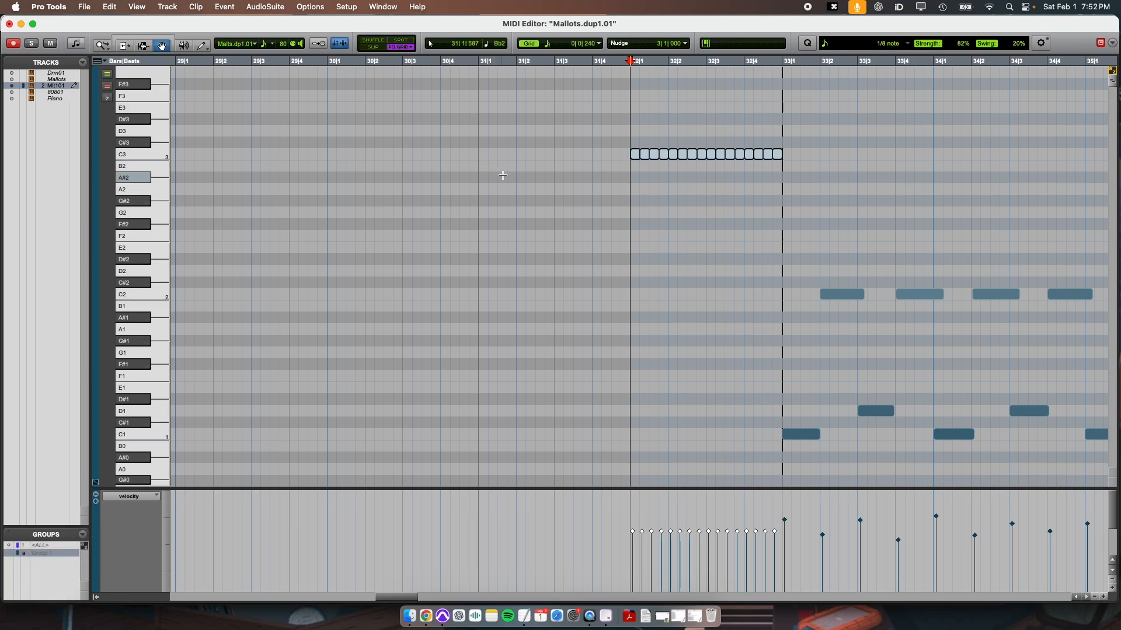
Close the MIDI Editor and switch the drum track's display from clips to velocity.
key(super+w)
key(t)
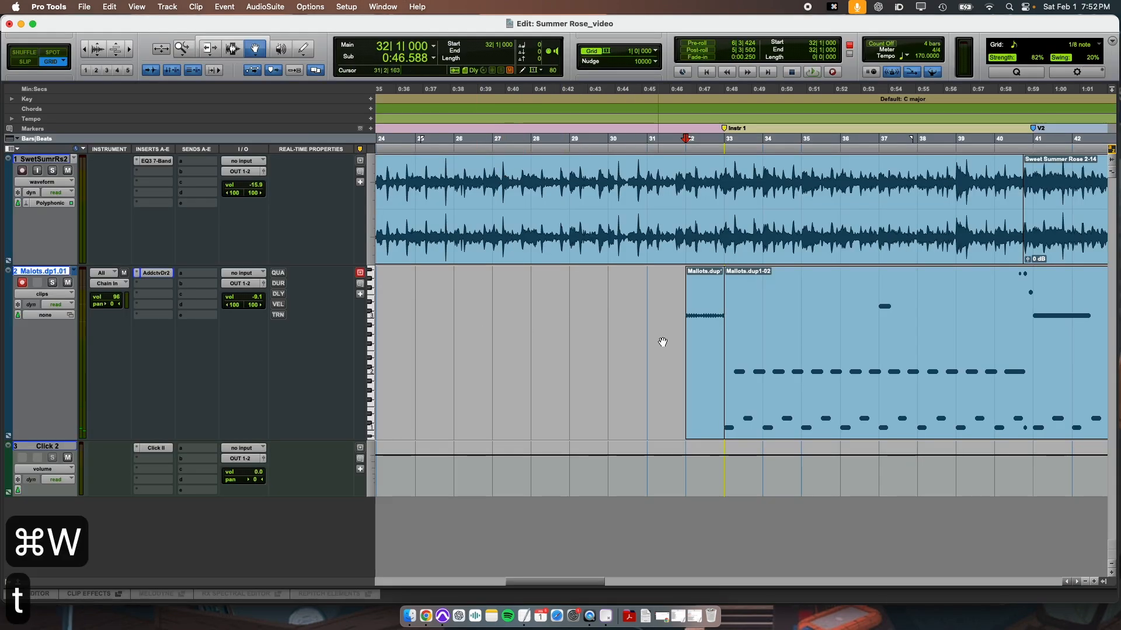
click(50, 294)
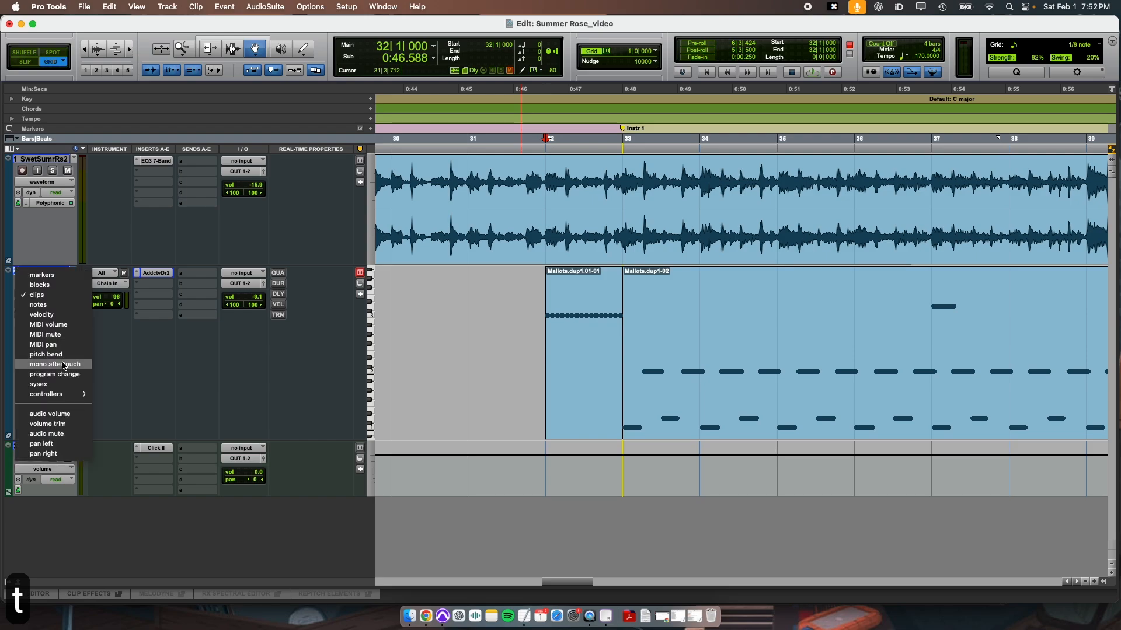
click(56, 315)
Draw a rising velocity ramp across the bar 32 notes, then lower the first note's velocity and adjust individual notes to follow it.
key(F10)
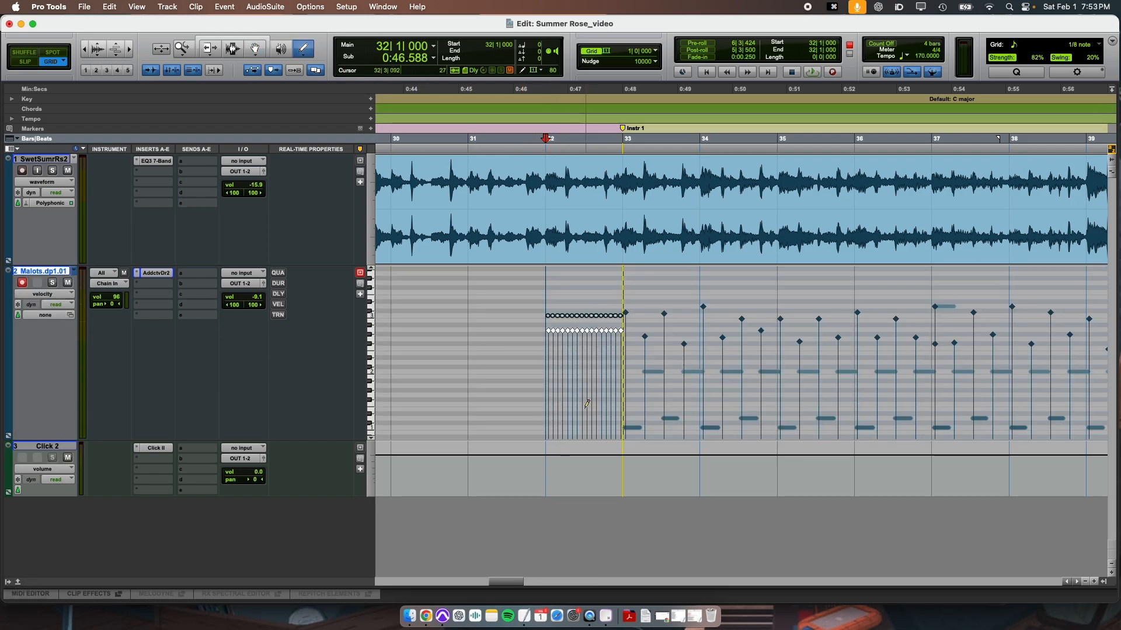
drag(548, 434, 623, 380)
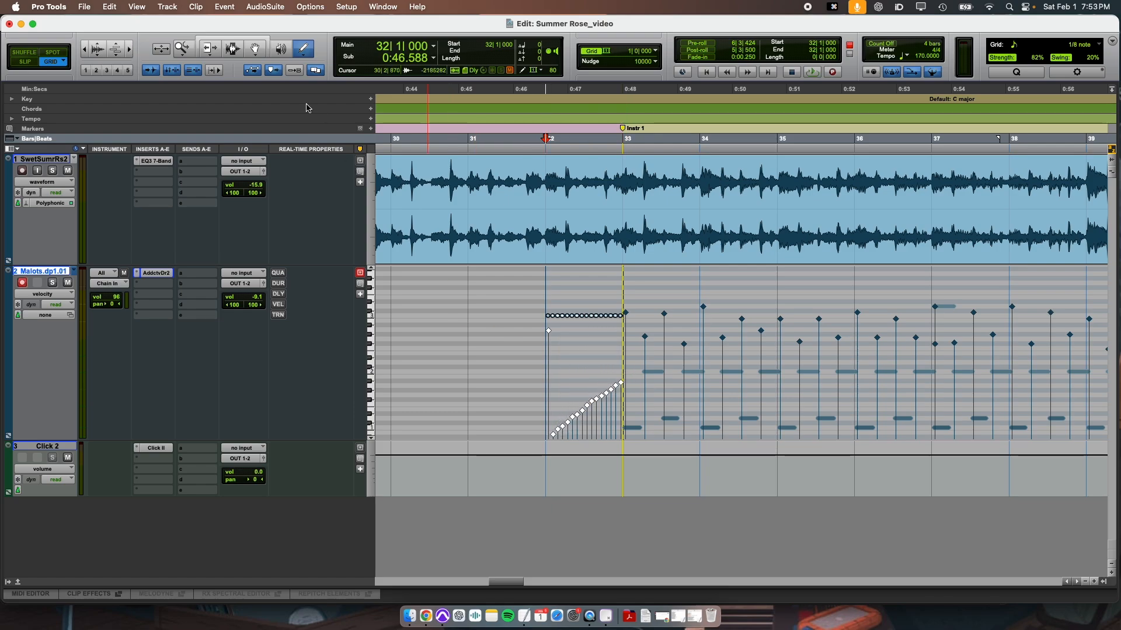
key(super+4)
click(538, 345)
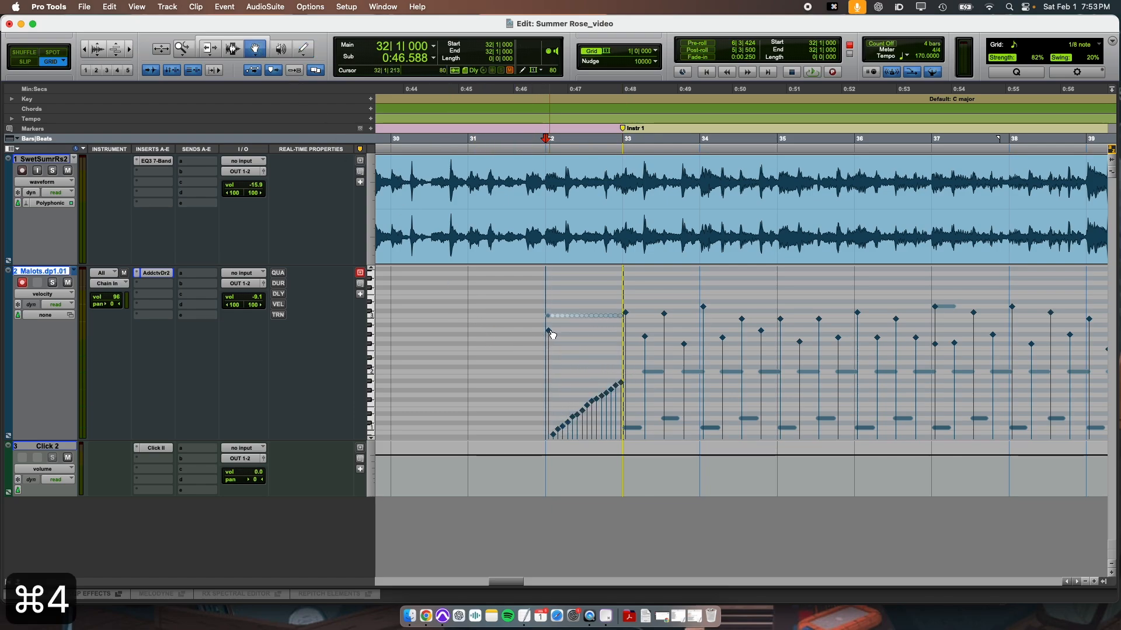
drag(552, 335, 592, 402)
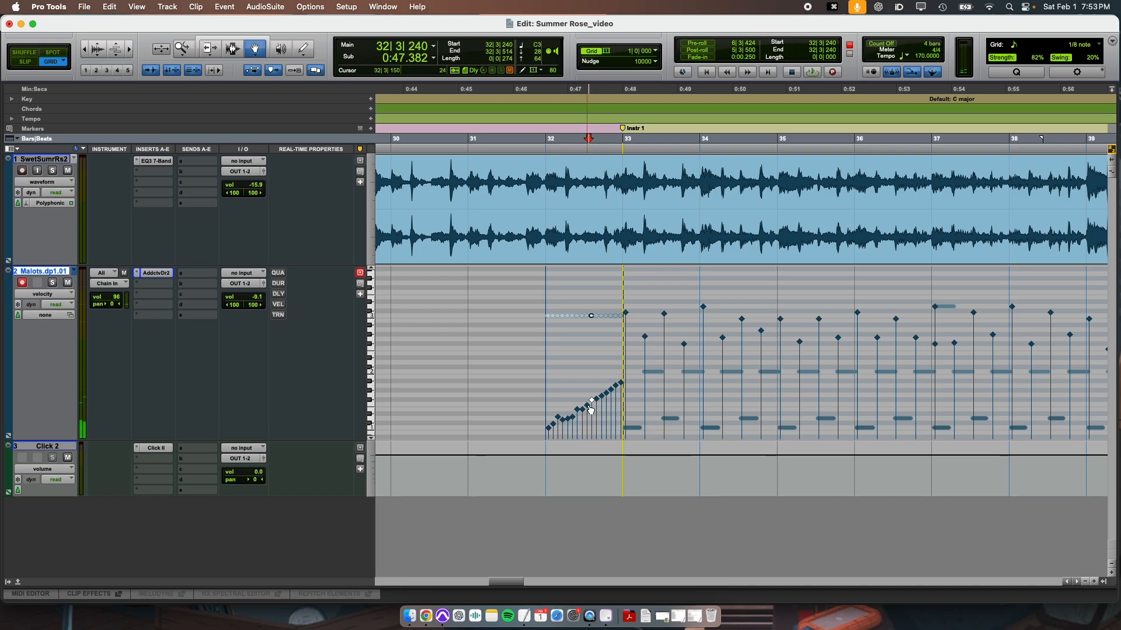
click(588, 404)
click(604, 398)
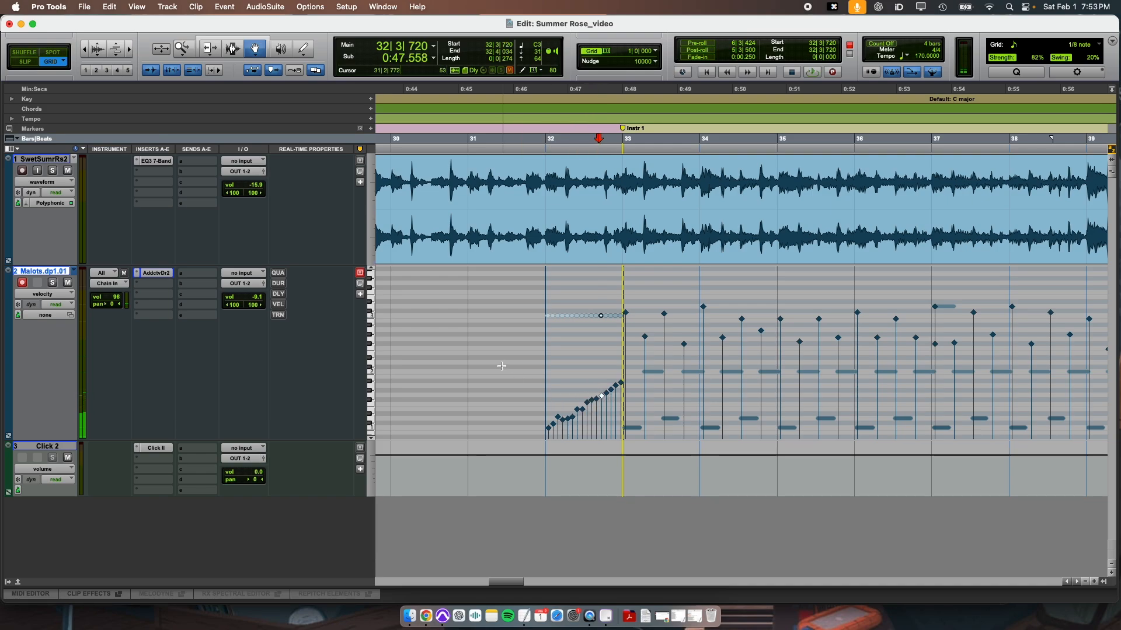
Place the edit cursor at bar 31 and play through the bar 32 velocity ramp.
key(super+3)
click(439, 380)
key(r)
key(space)
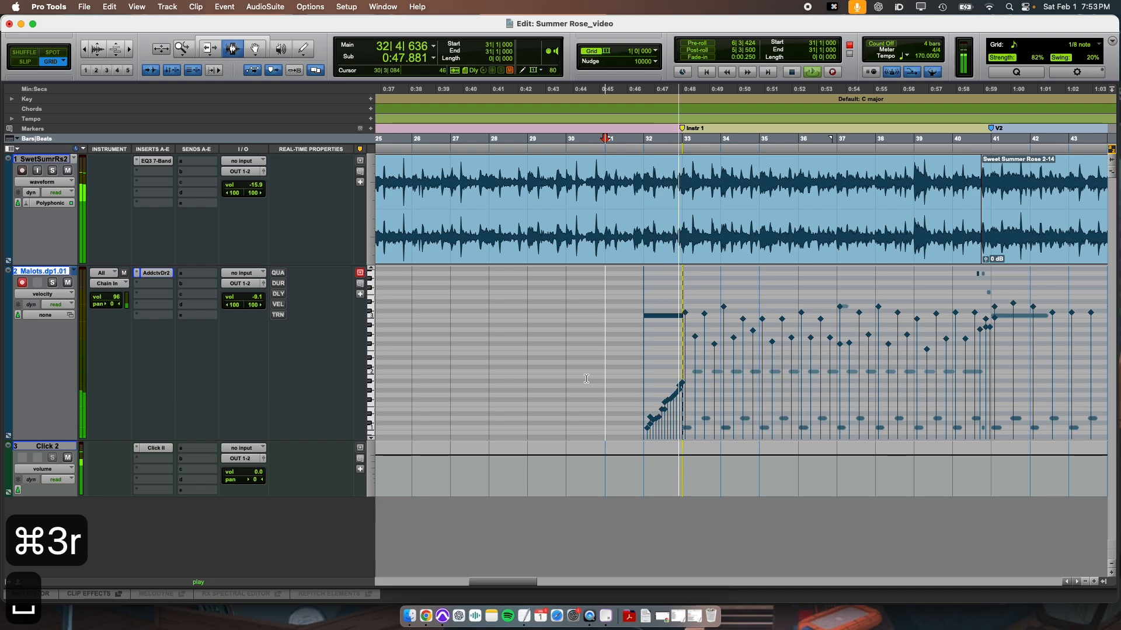
key(space)
Select all the C3 notes in bar 32 and raise their velocities together, keeping the rising ramp.
click(663, 418)
key(t)
key(t)
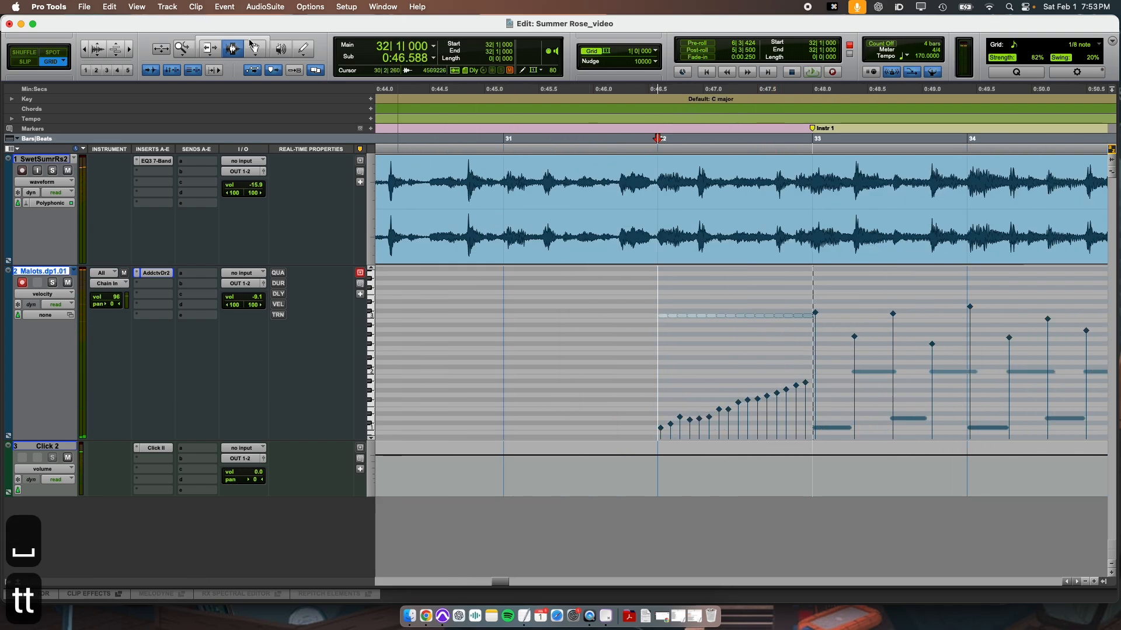
key(super+4)
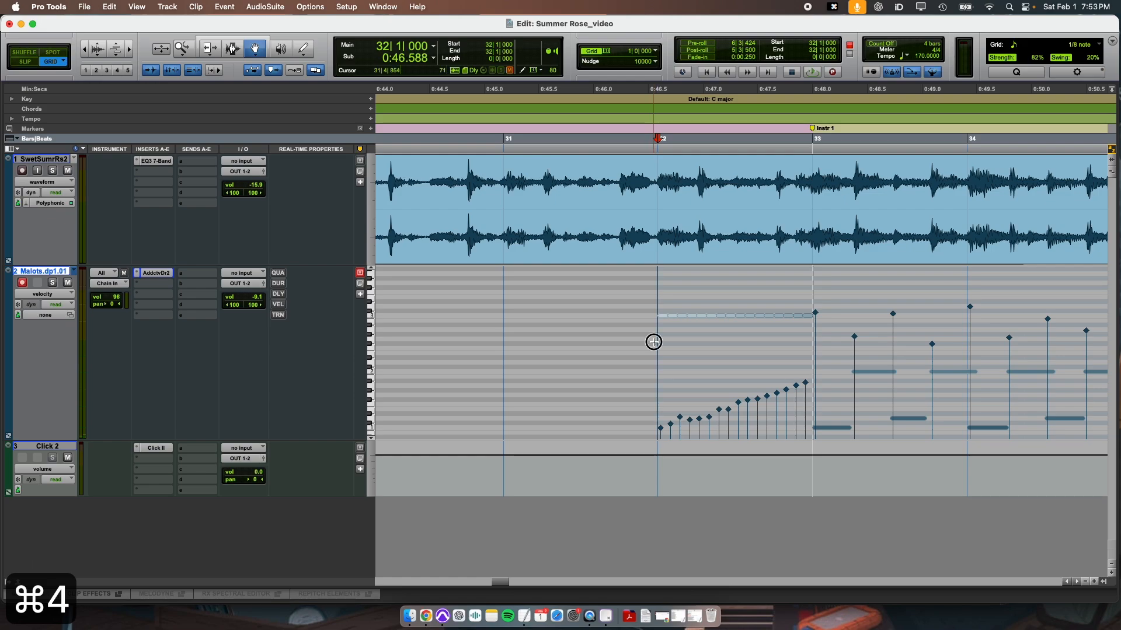
drag(653, 342, 816, 452)
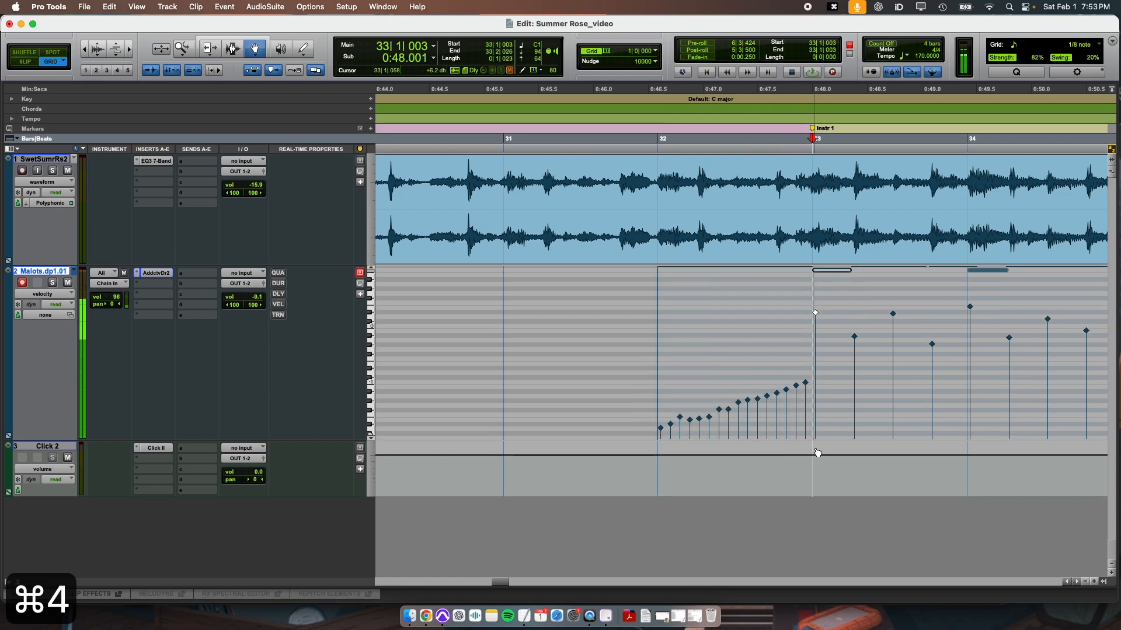
click(762, 364)
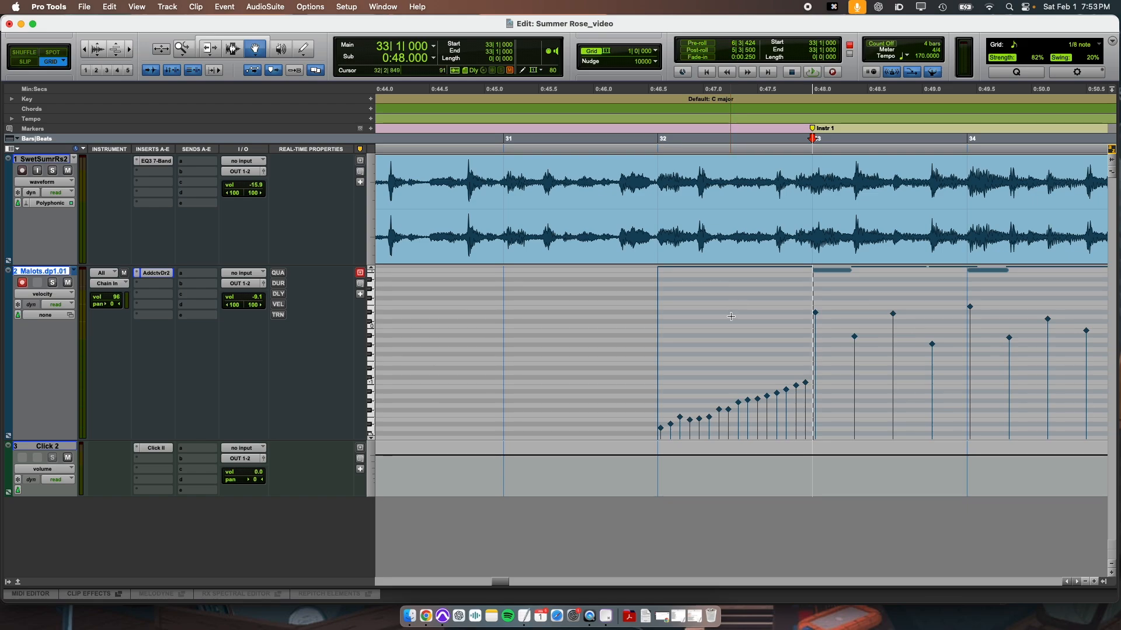
scroll(731, 316, up, 5)
scroll(731, 317, up, 5)
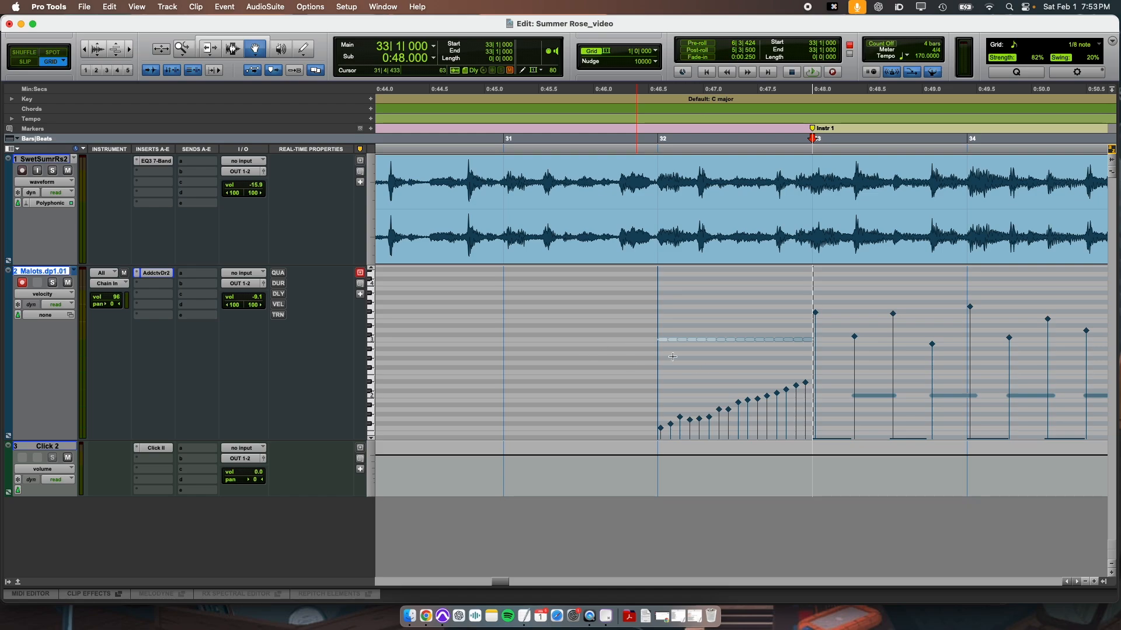
drag(645, 327, 791, 377)
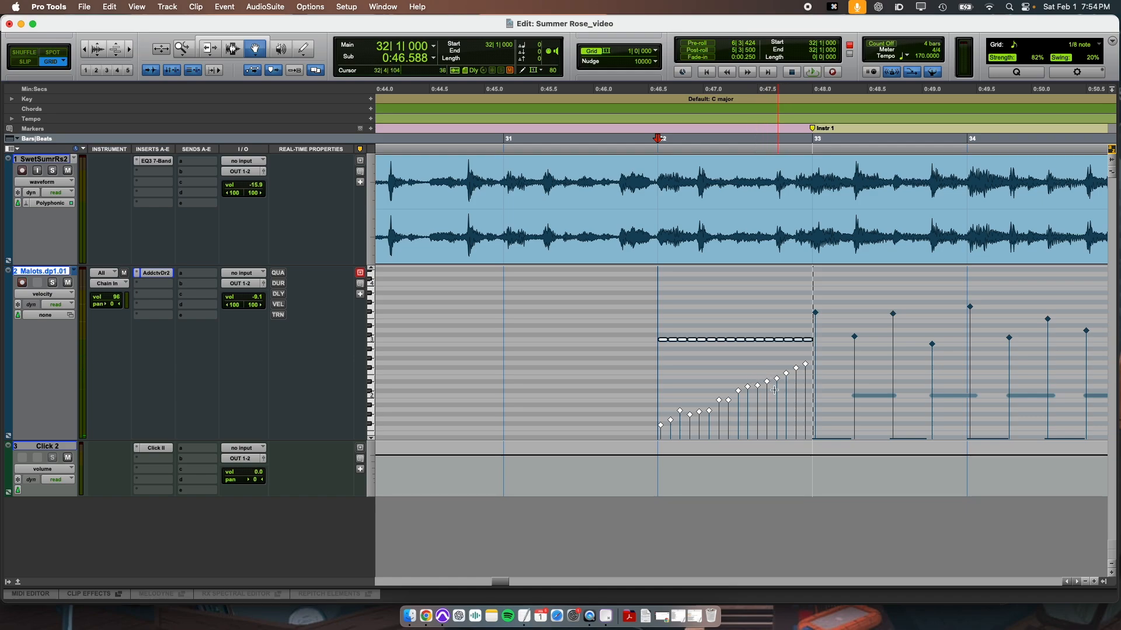
drag(770, 386, 771, 360)
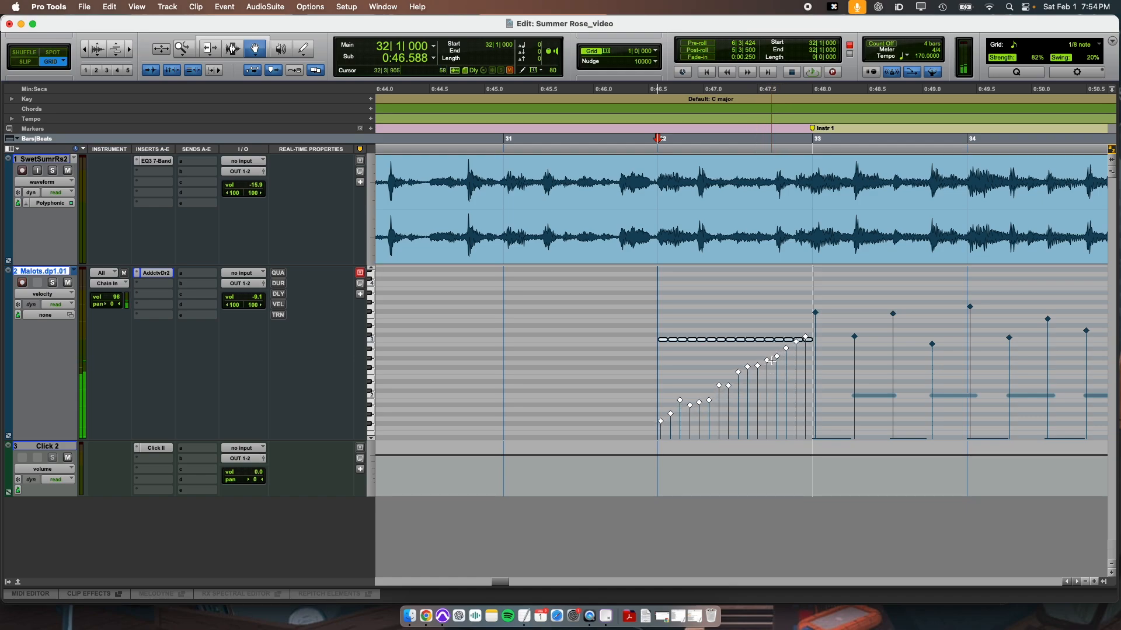
Play the louder lead-in from bar 31 through the drum part past bar 34.
key(r)
key(r)
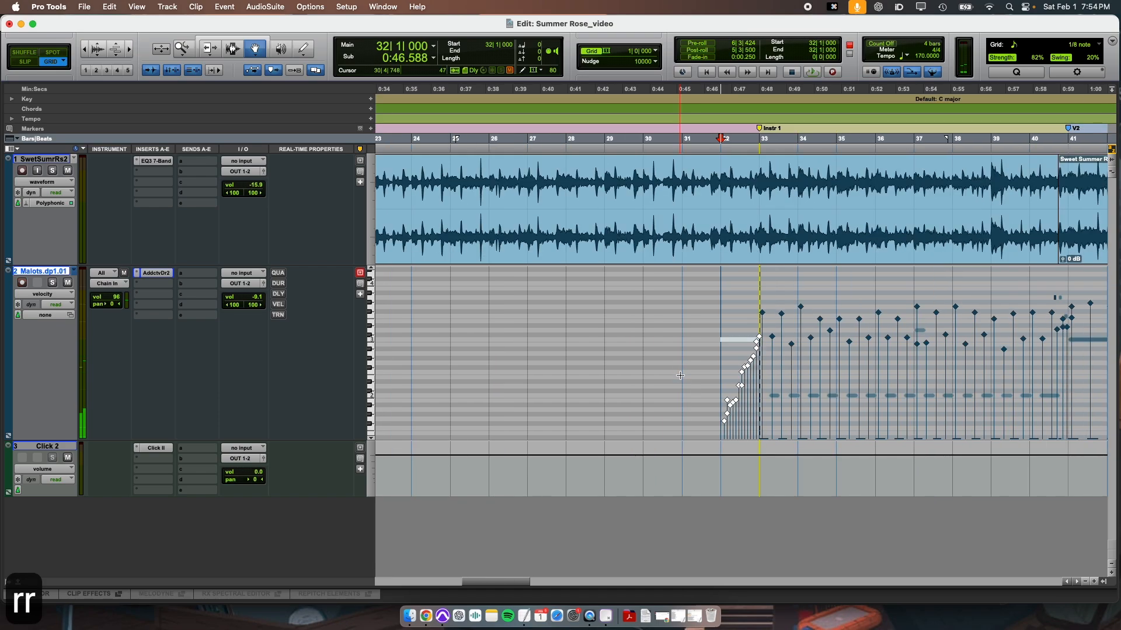
key(super+3)
key(space)
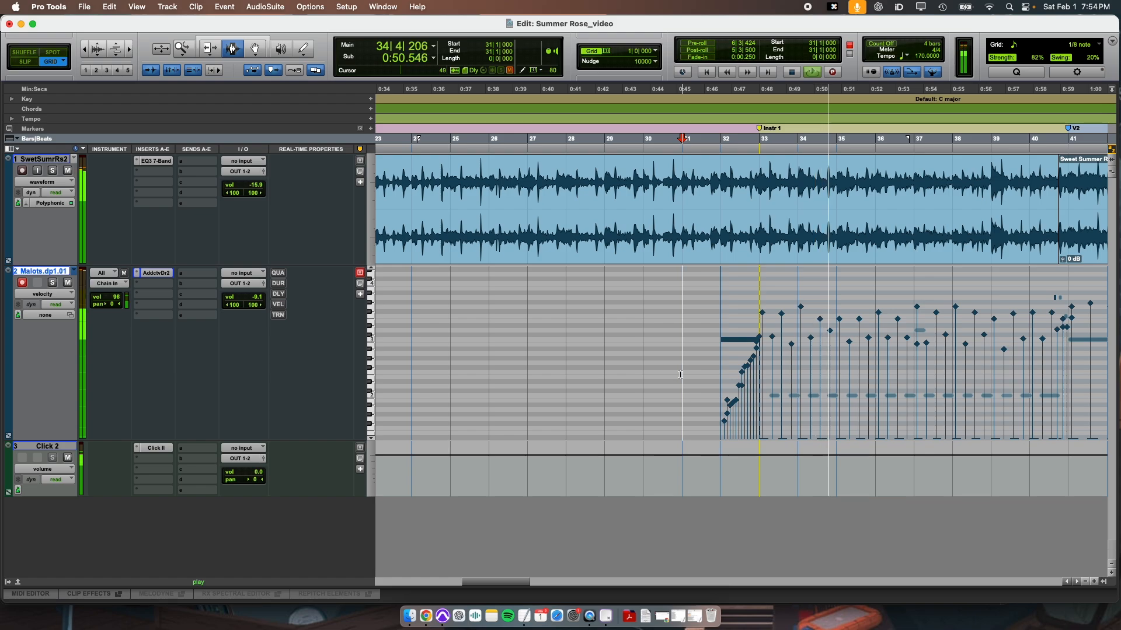
key(space)
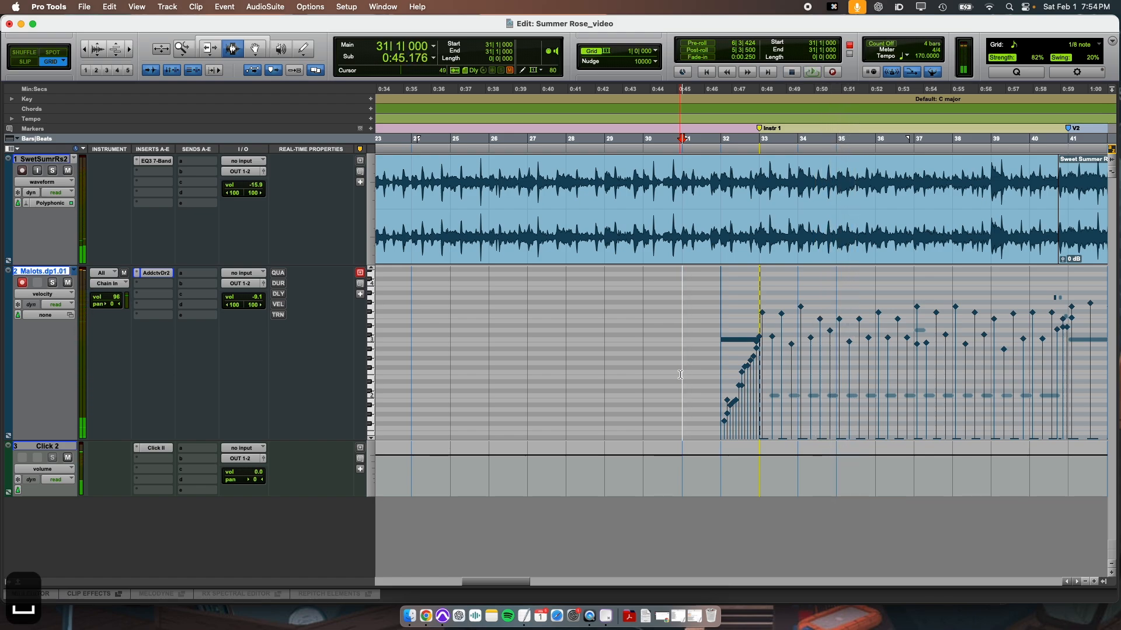
scroll(680, 375, right, 5)
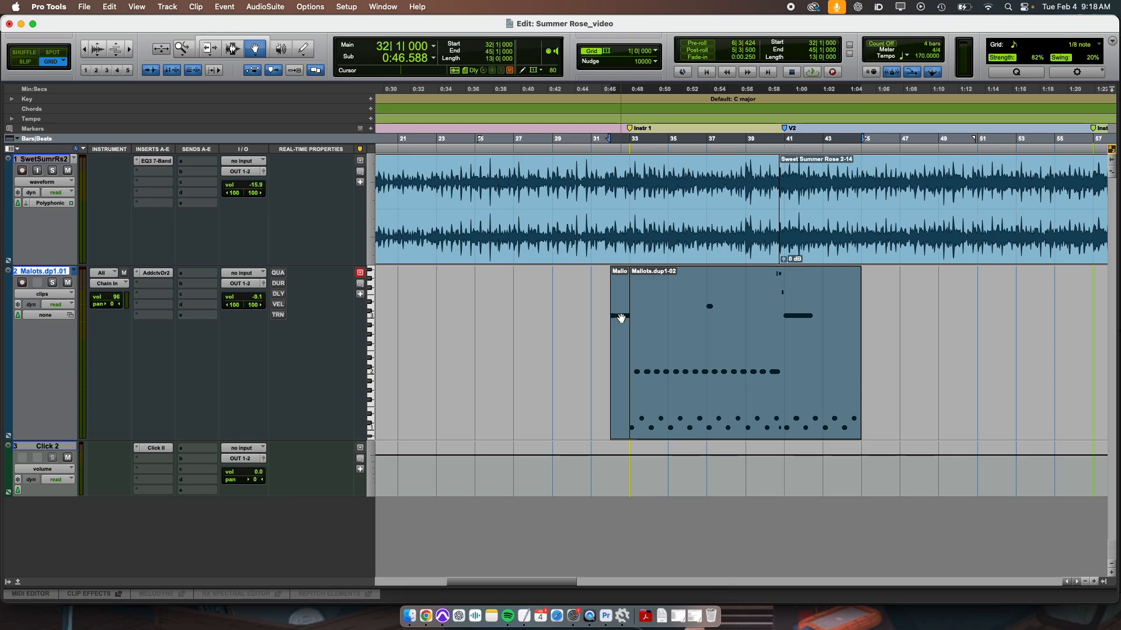
key(r)
key(r)
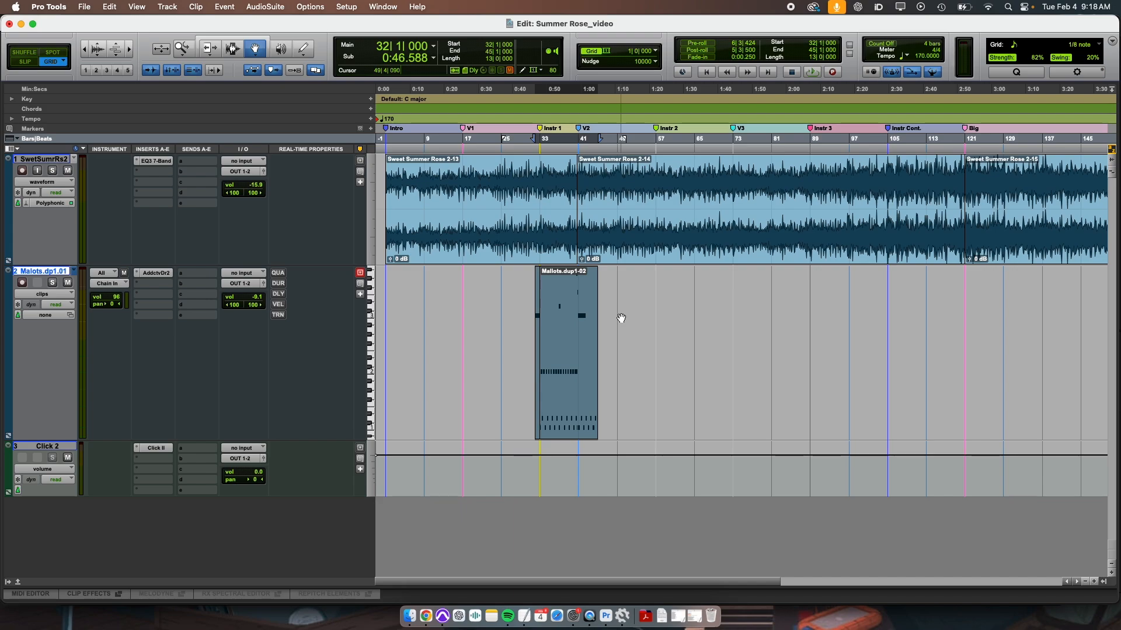